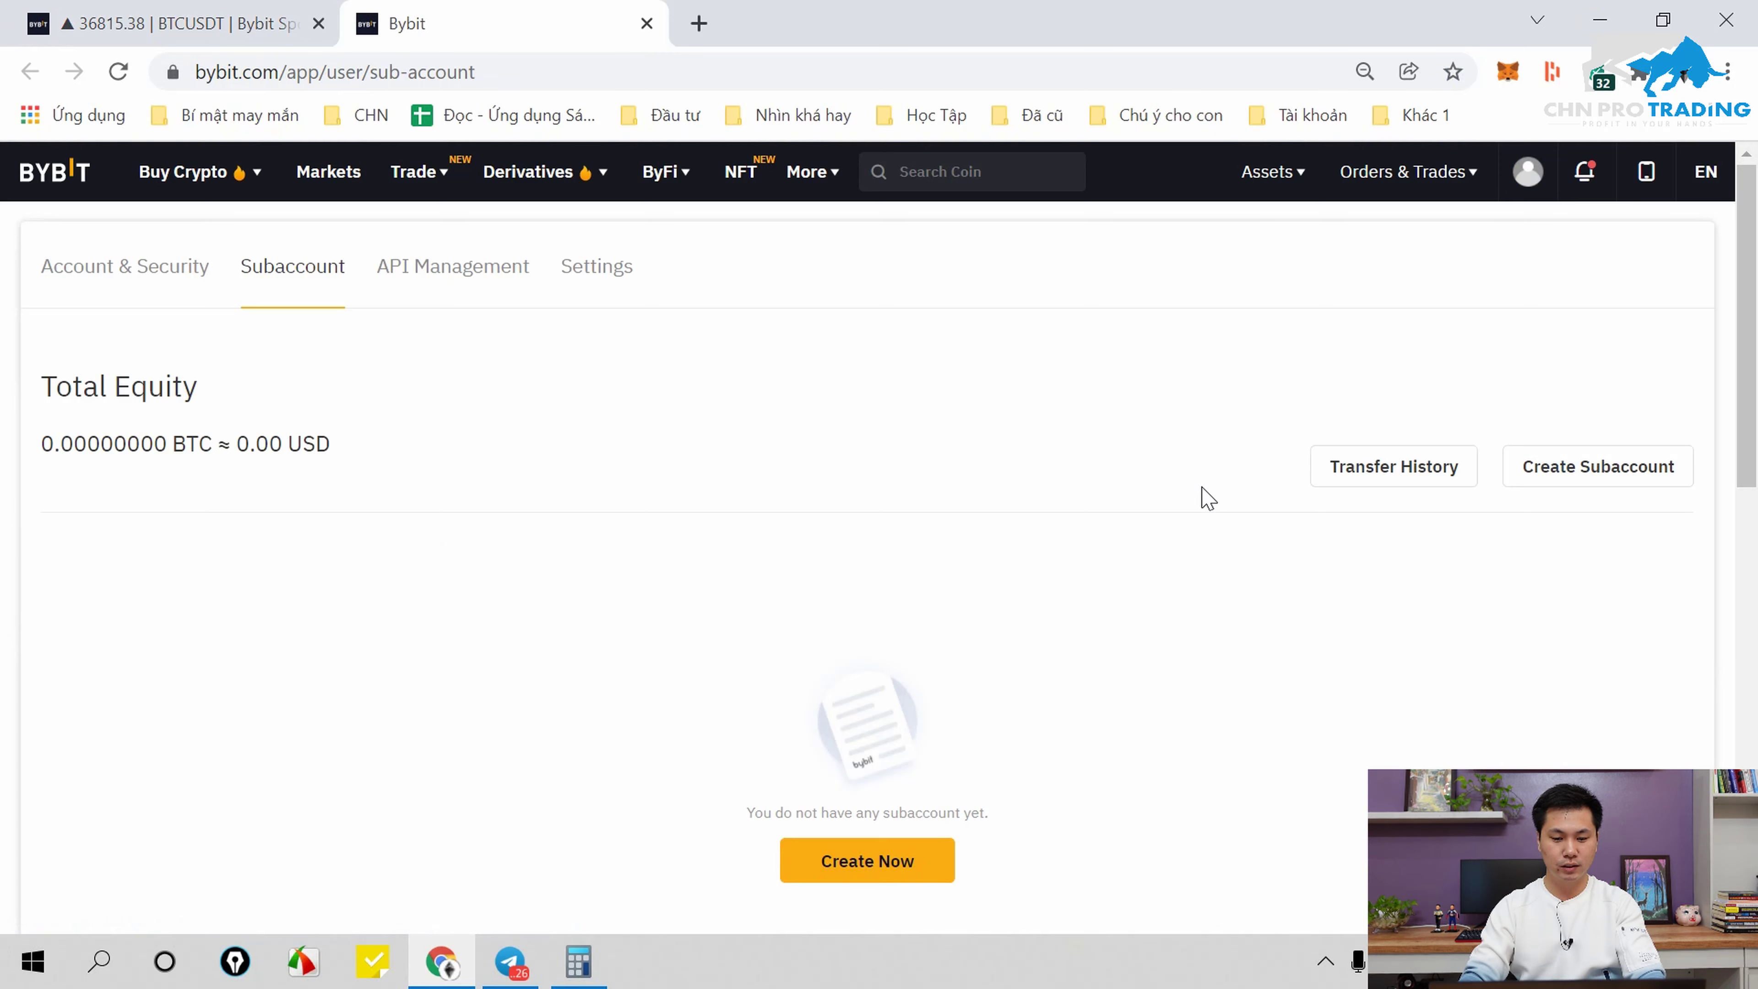
Scroll down the Subaccount page to see 0.00000000 BTC total equity and no subaccounts
scroll(1206, 495, "down", 2)
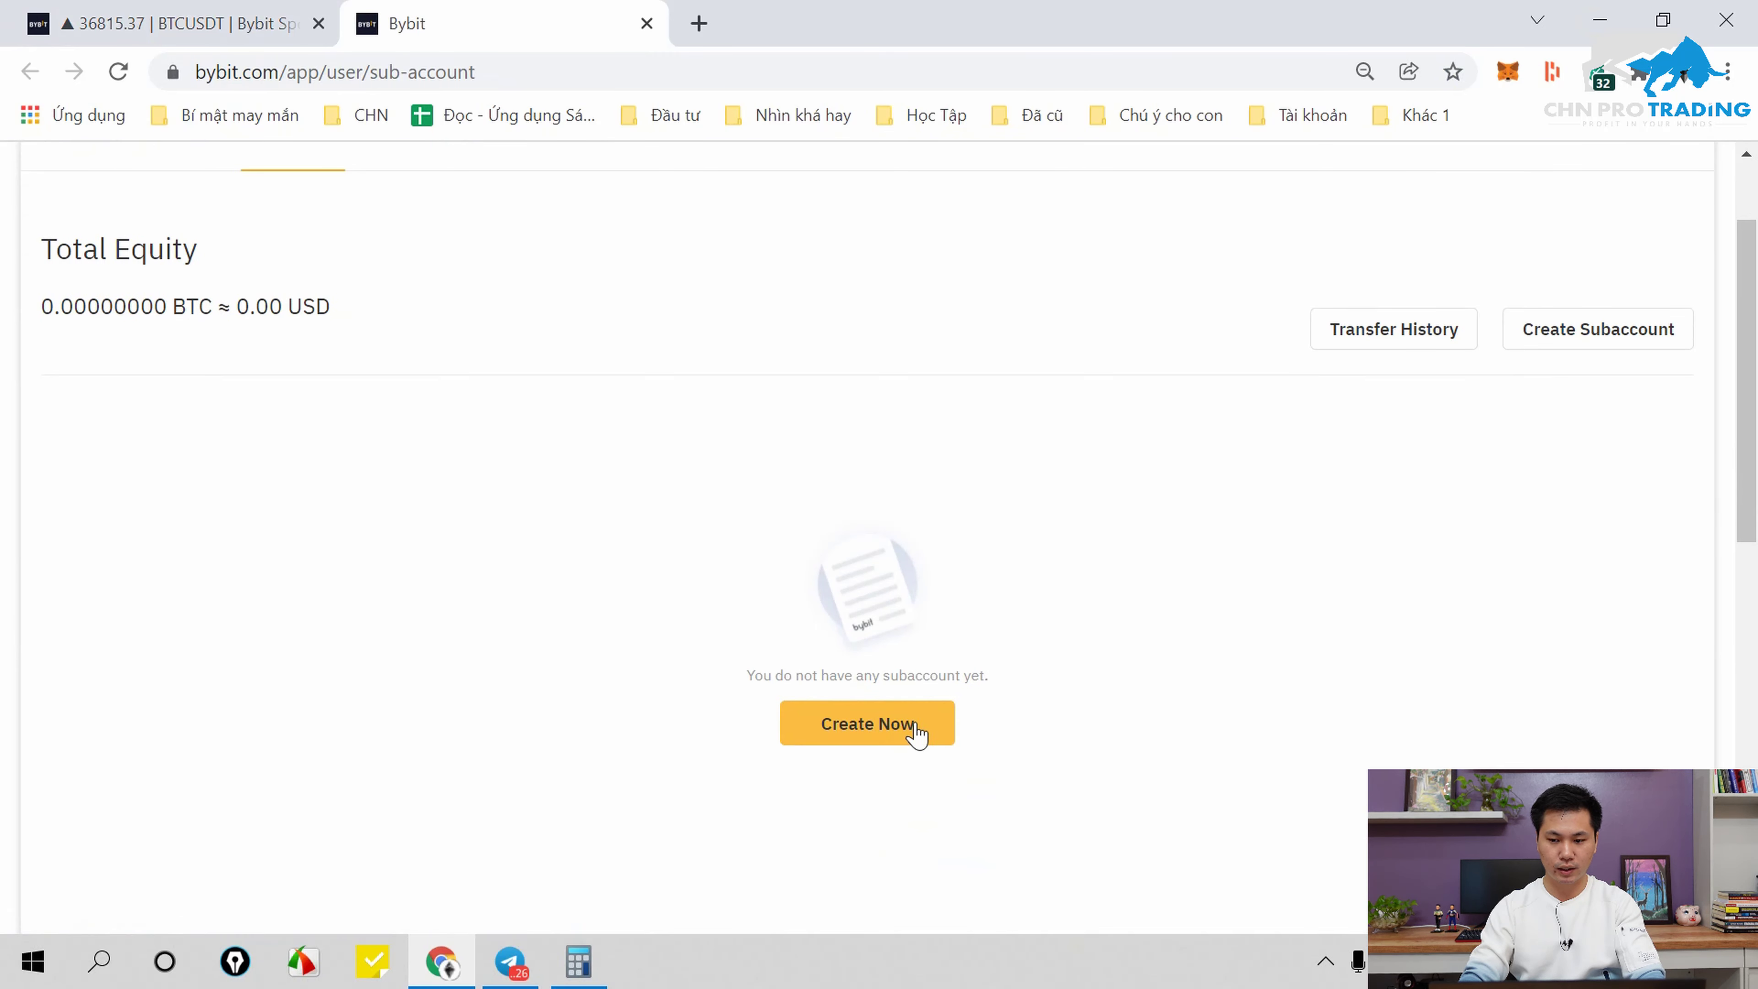
Create a subaccount with a username, a pasted password and the remark 'Tài khoản Trade'
left_click(1602, 352)
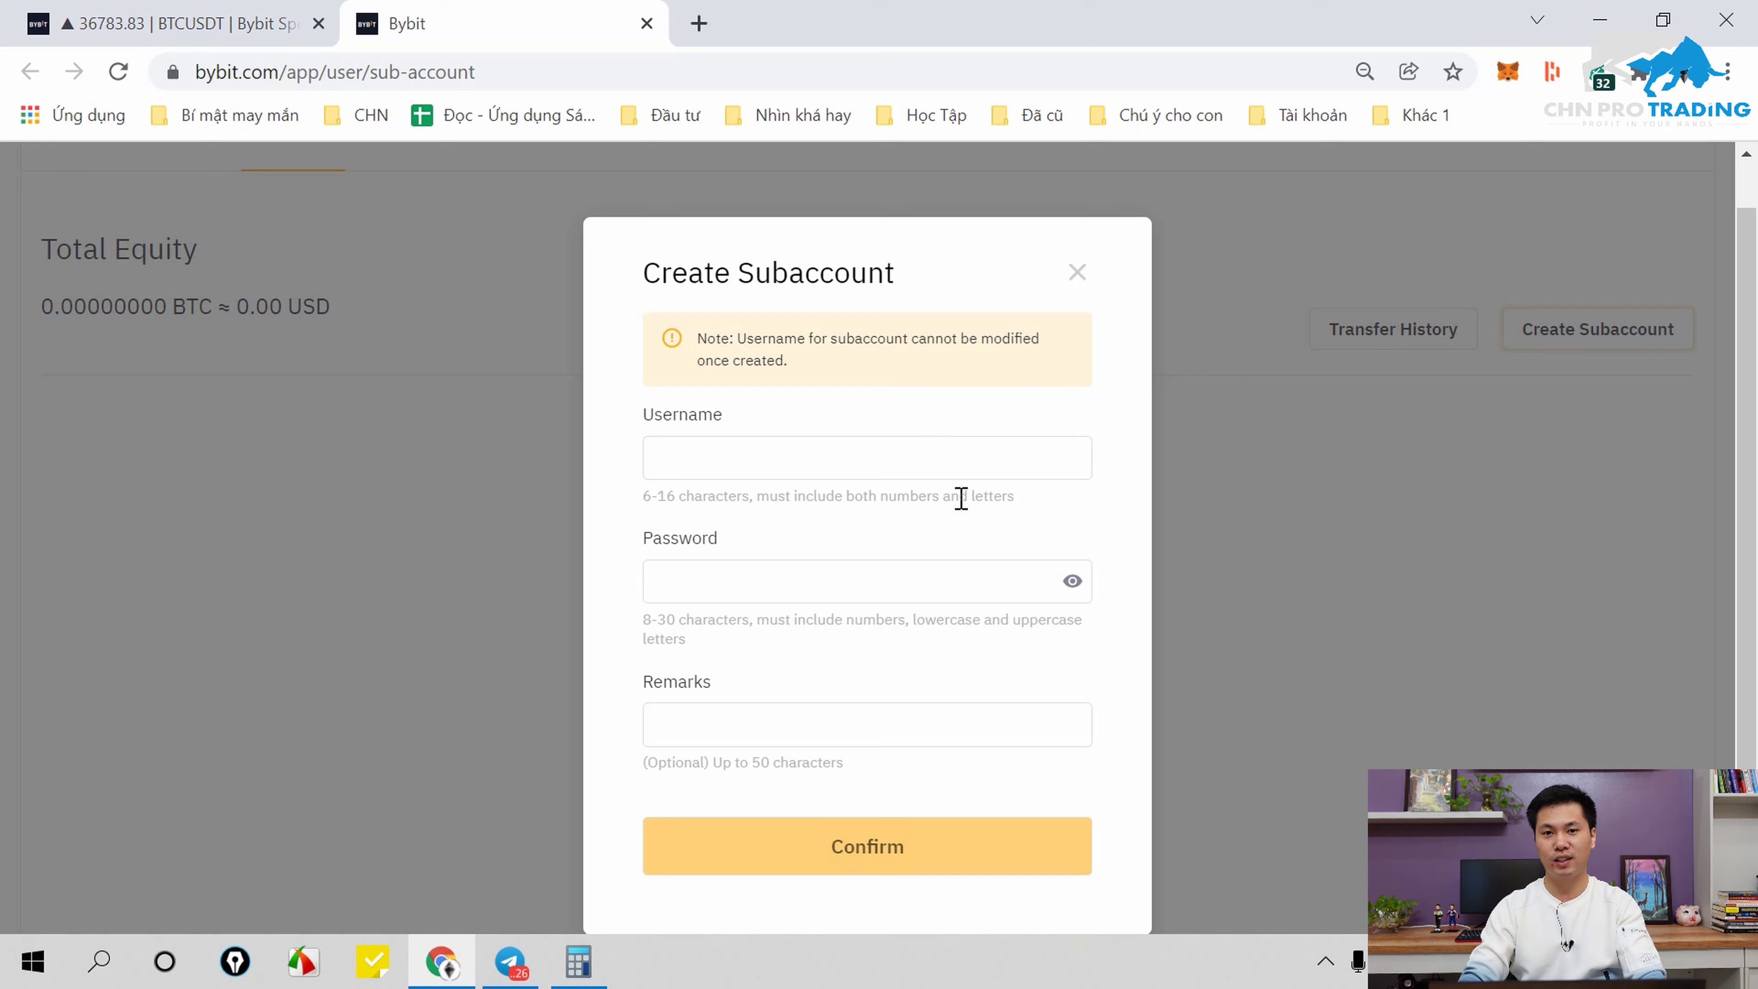
left_click(941, 467)
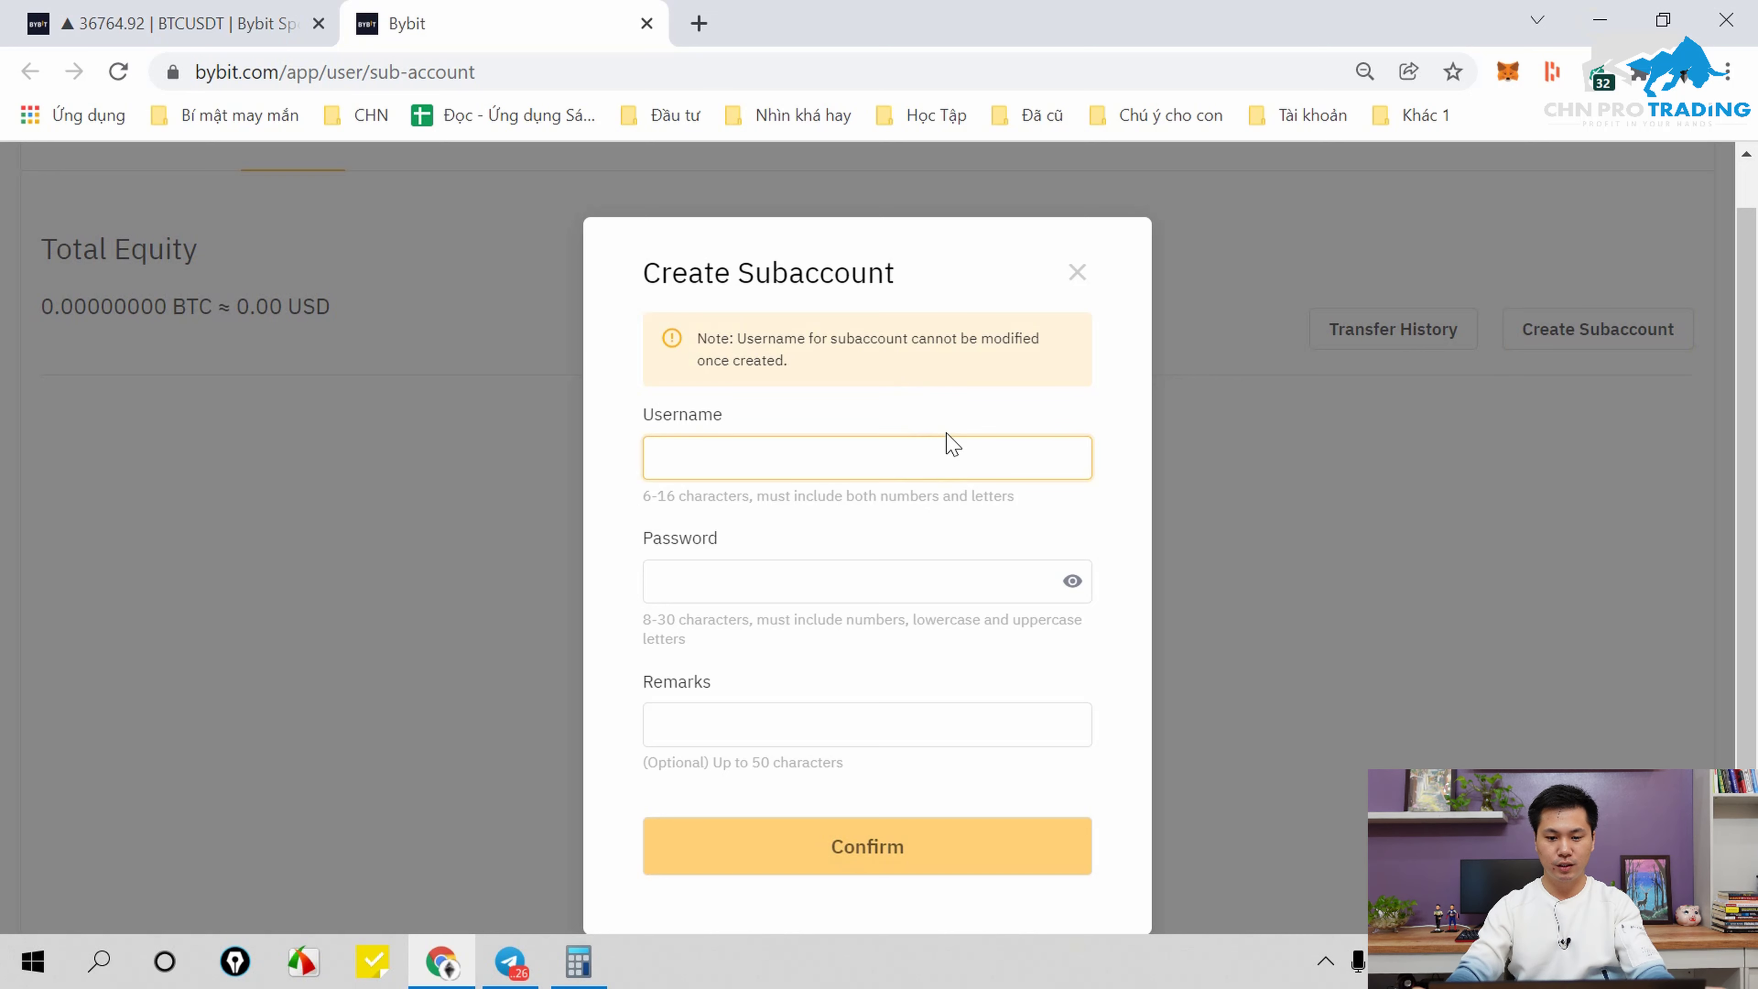
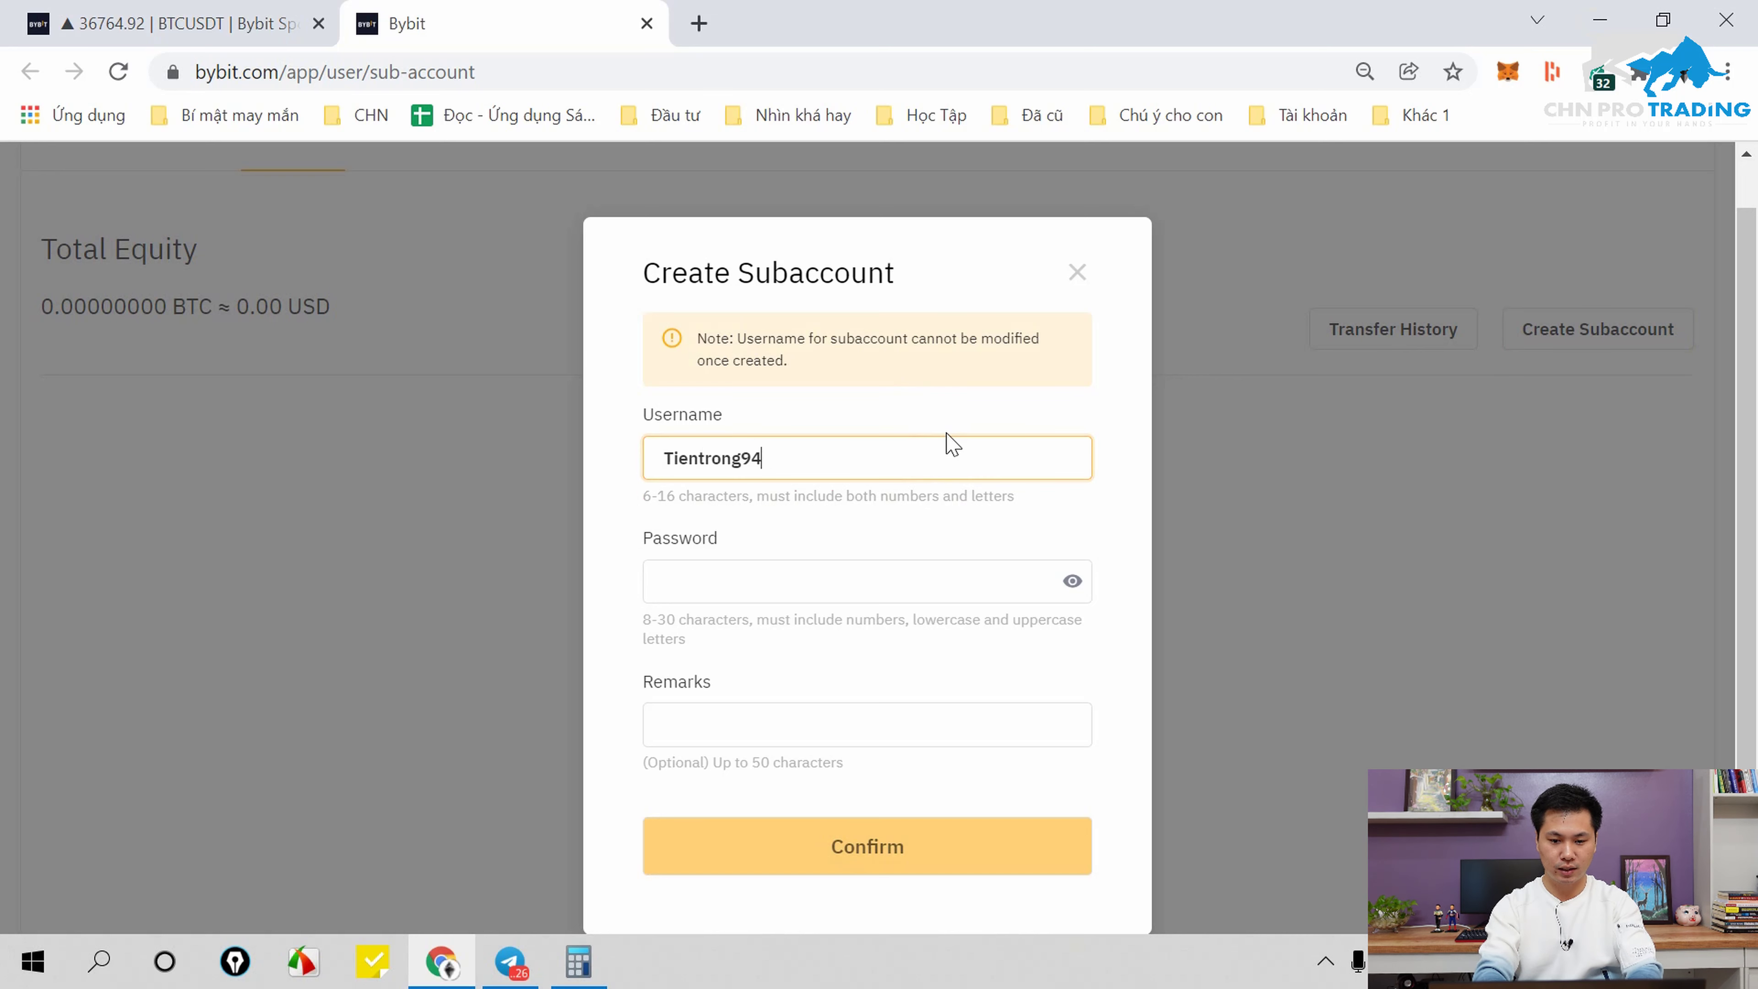
left_click(883, 583)
key("ctrl+v")
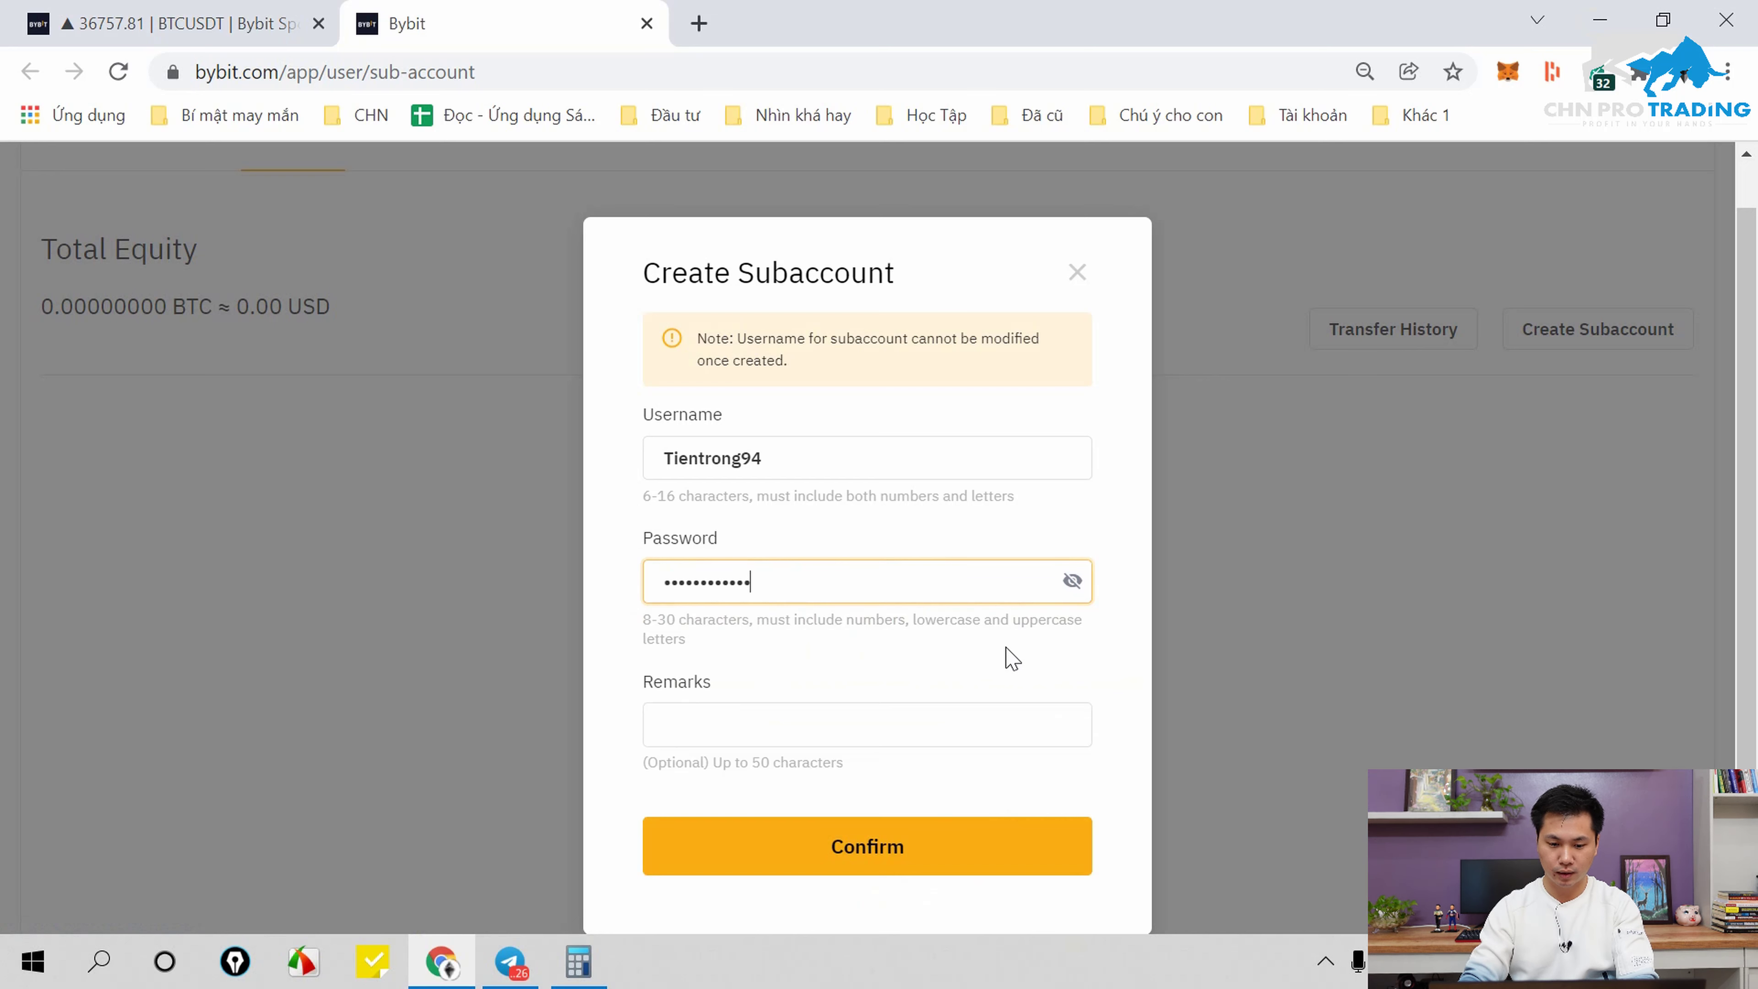
left_click(922, 728)
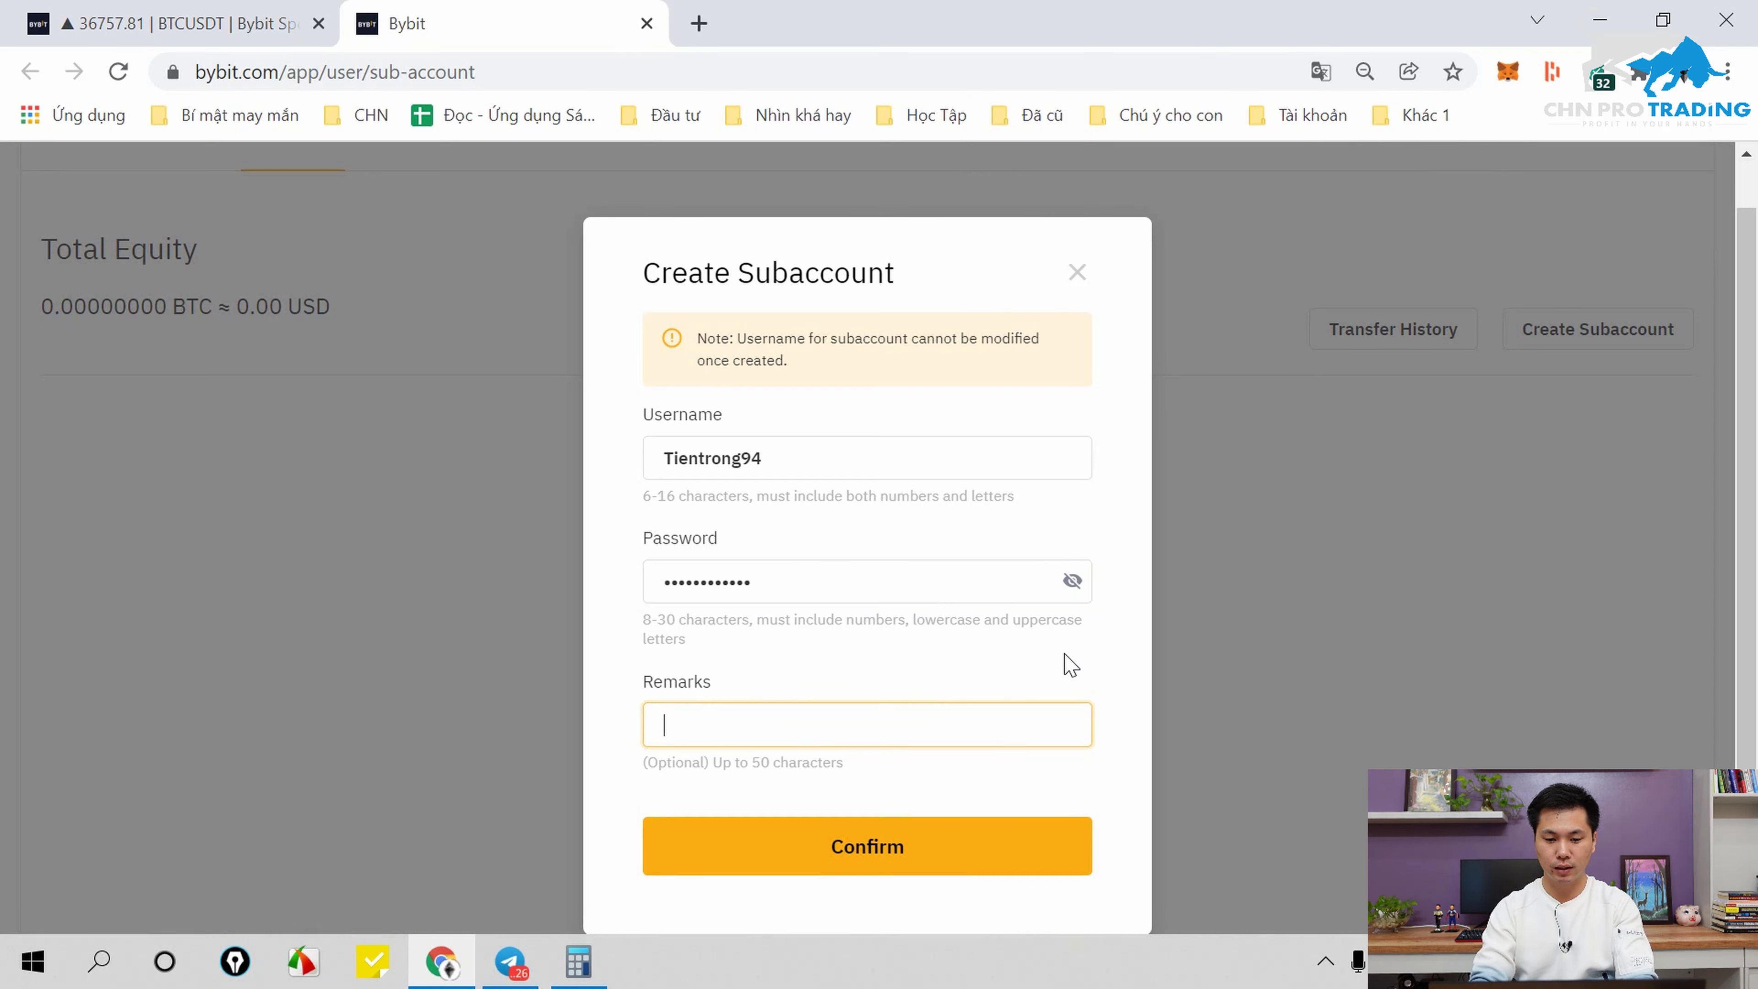
type("Tài khoản Trade")
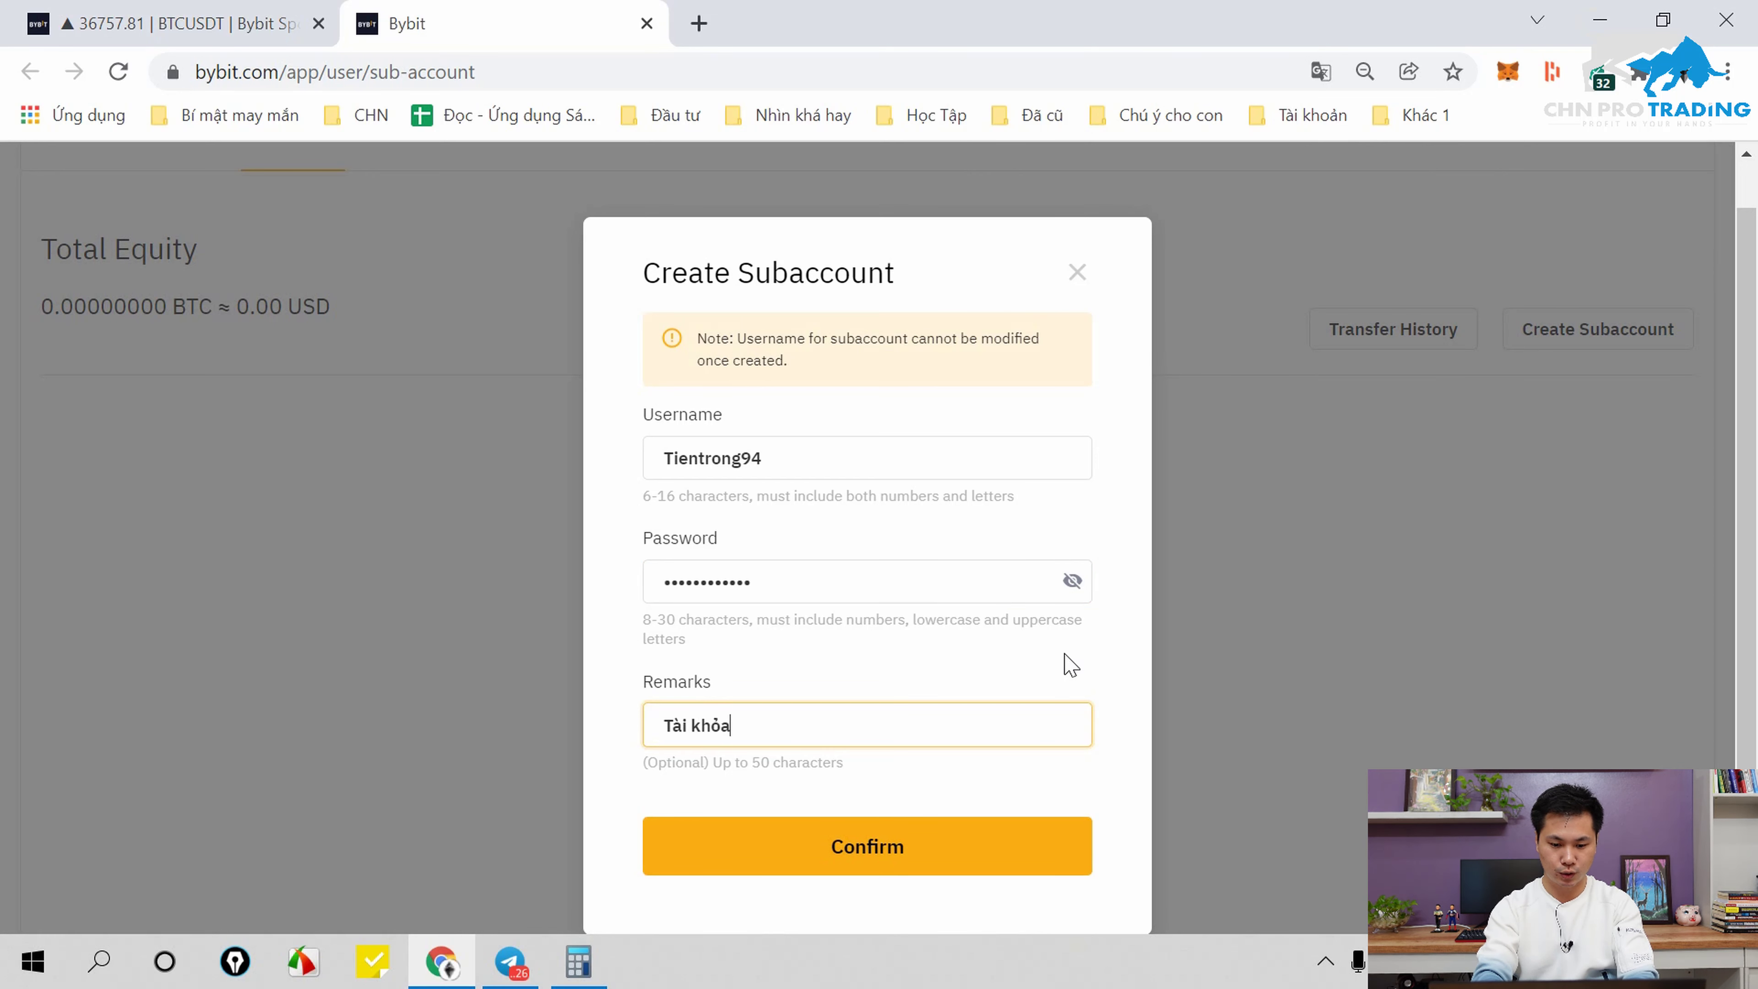
left_click(963, 858)
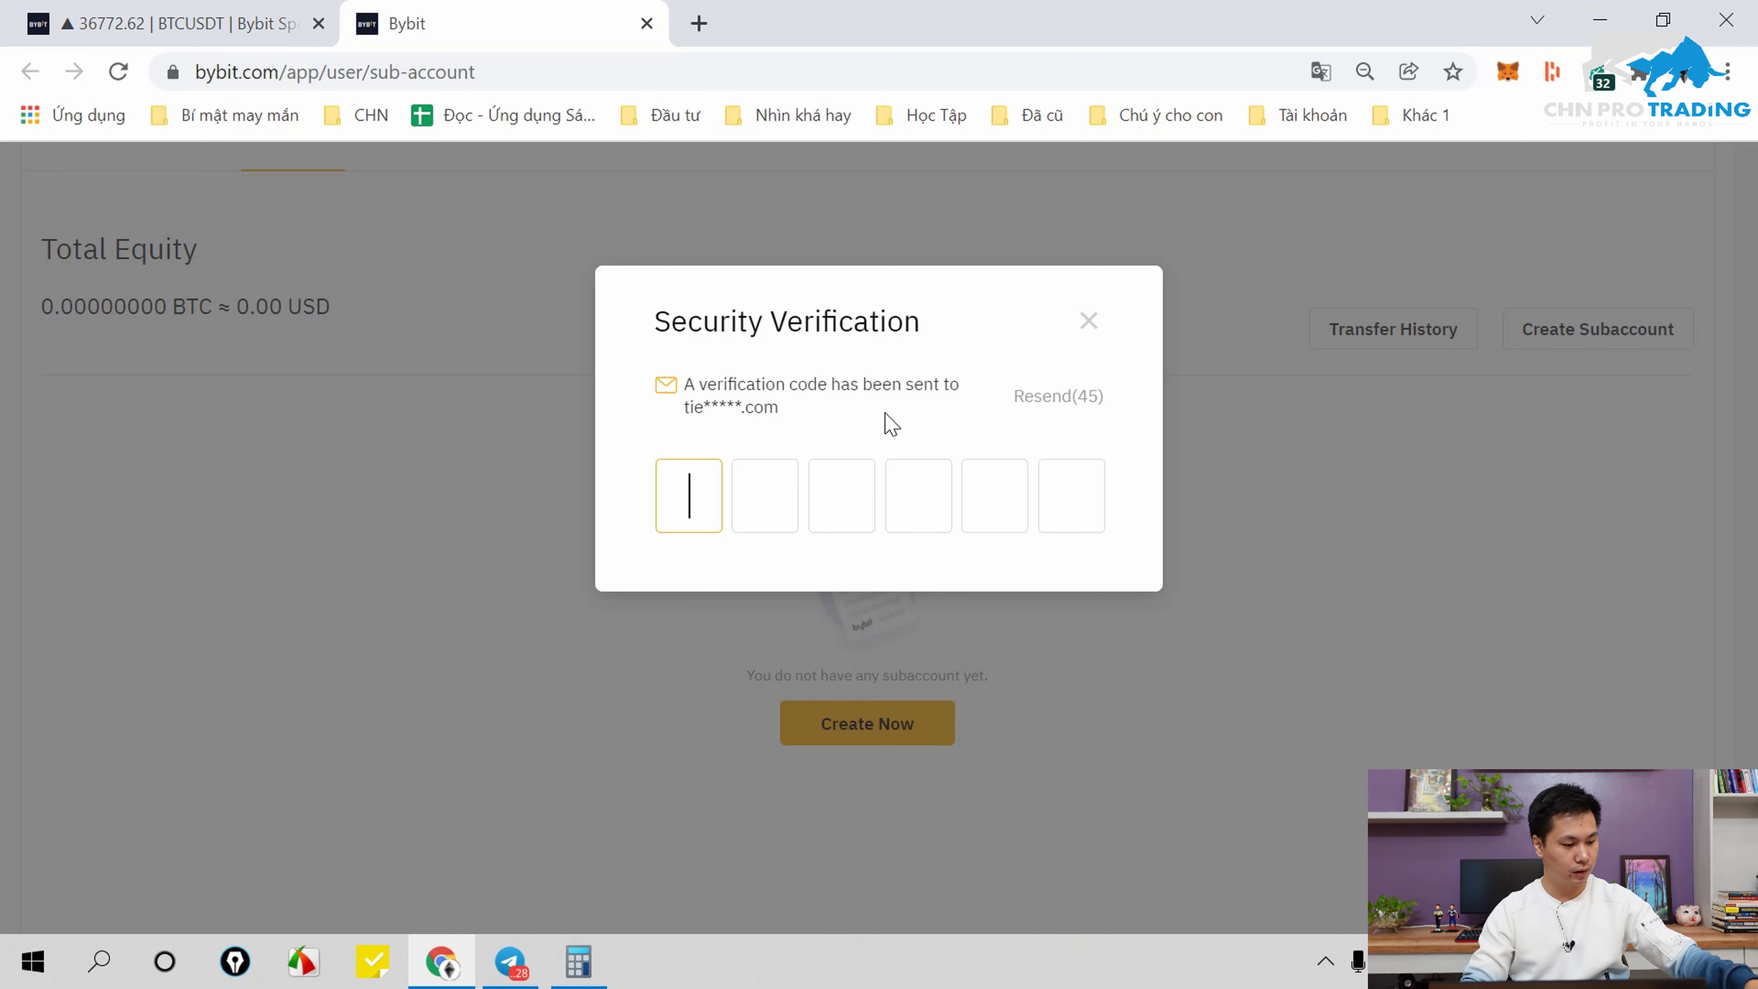
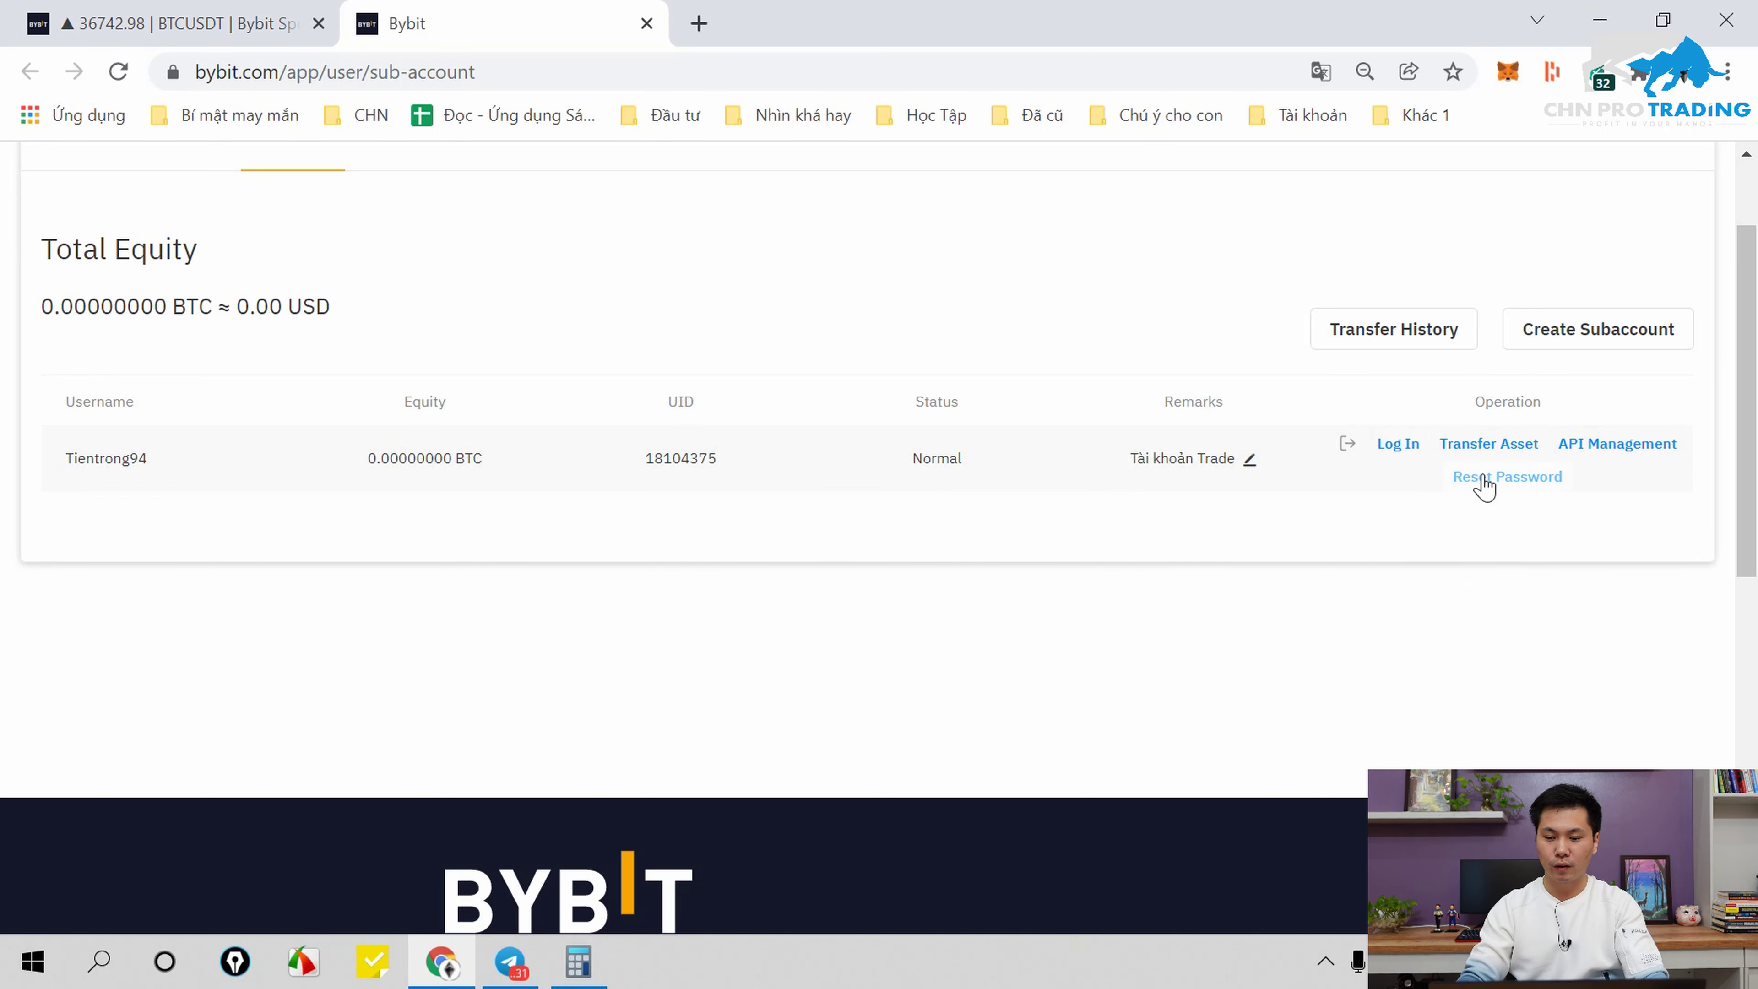
Open the Transfer Asset dialog for the new subaccount, showing BTC from main Spot
left_click(1489, 446)
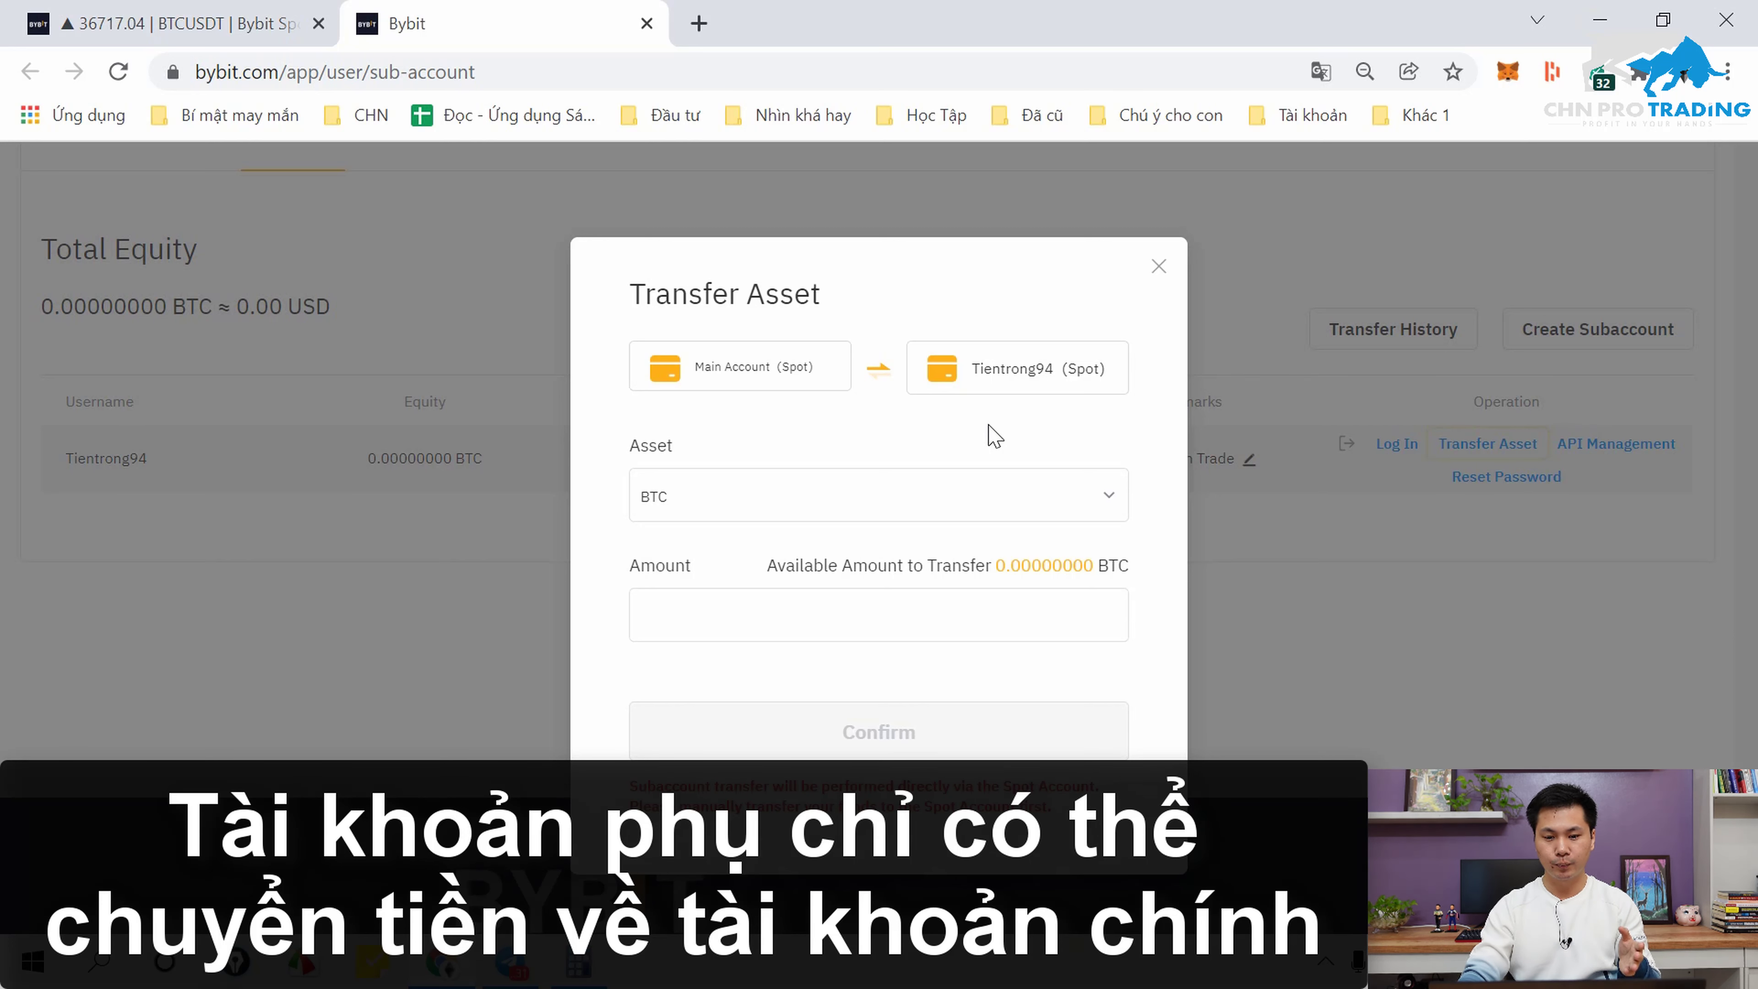
Swap the transfer direction twice, try USDT then ETH, and close without transferring
left_click(883, 372)
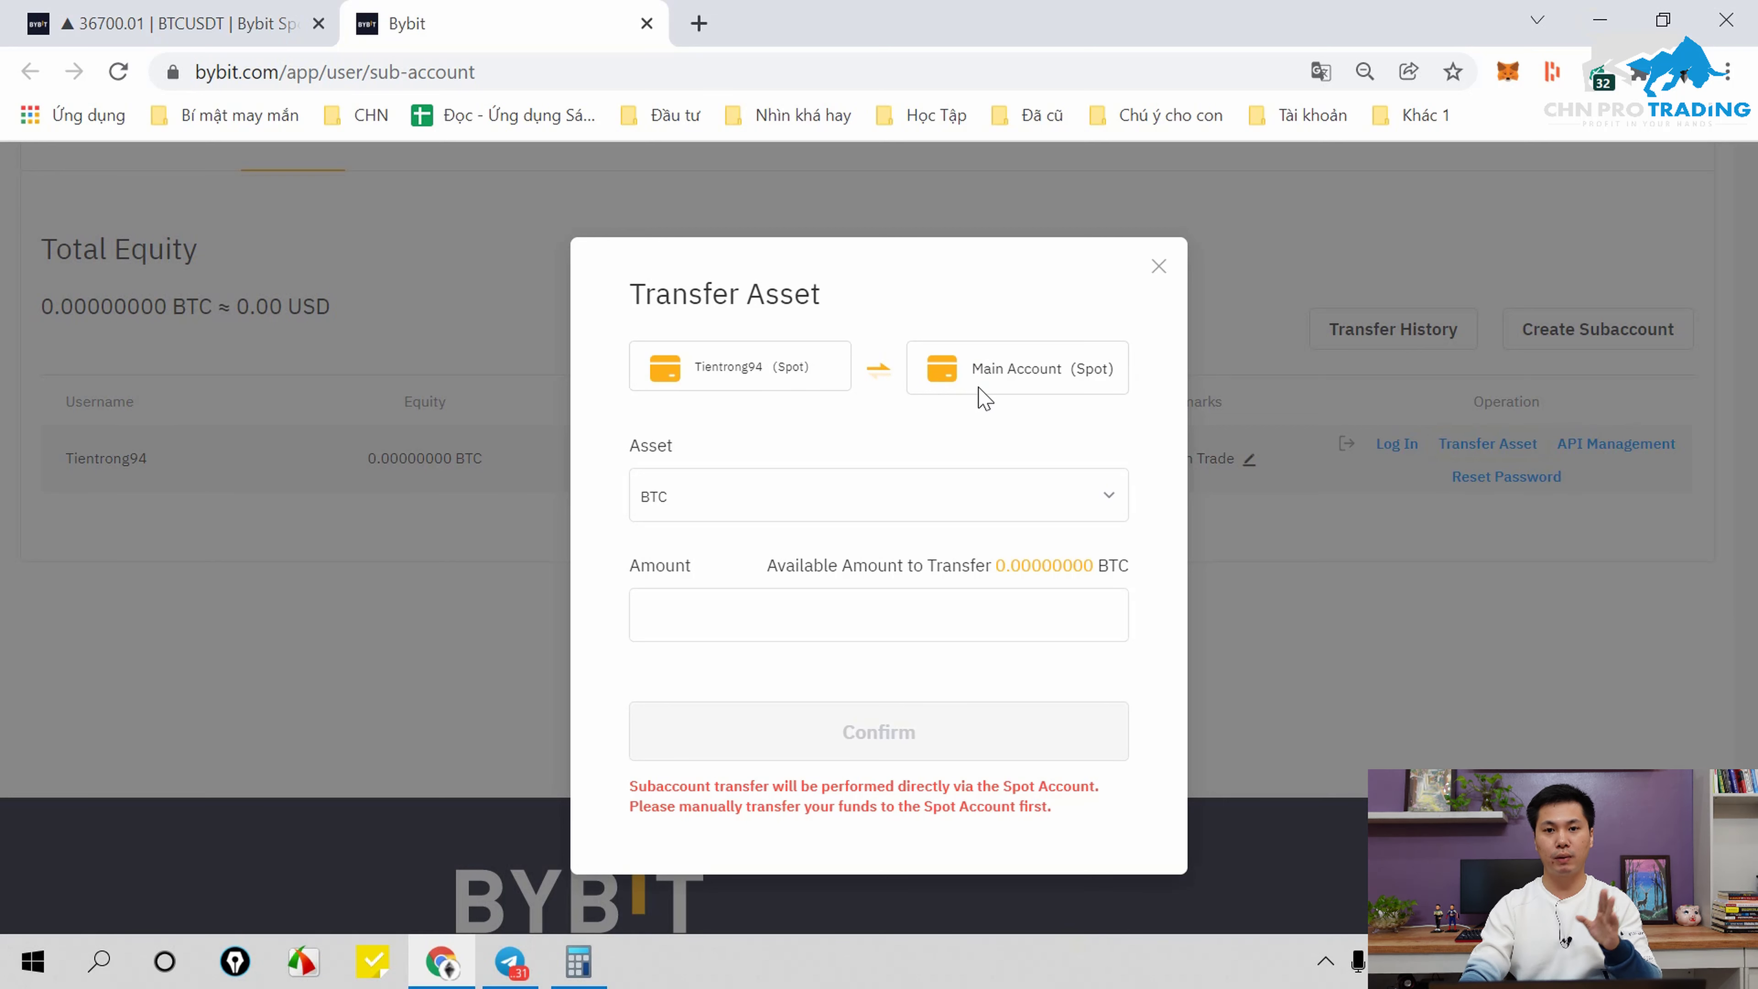
left_click(876, 371)
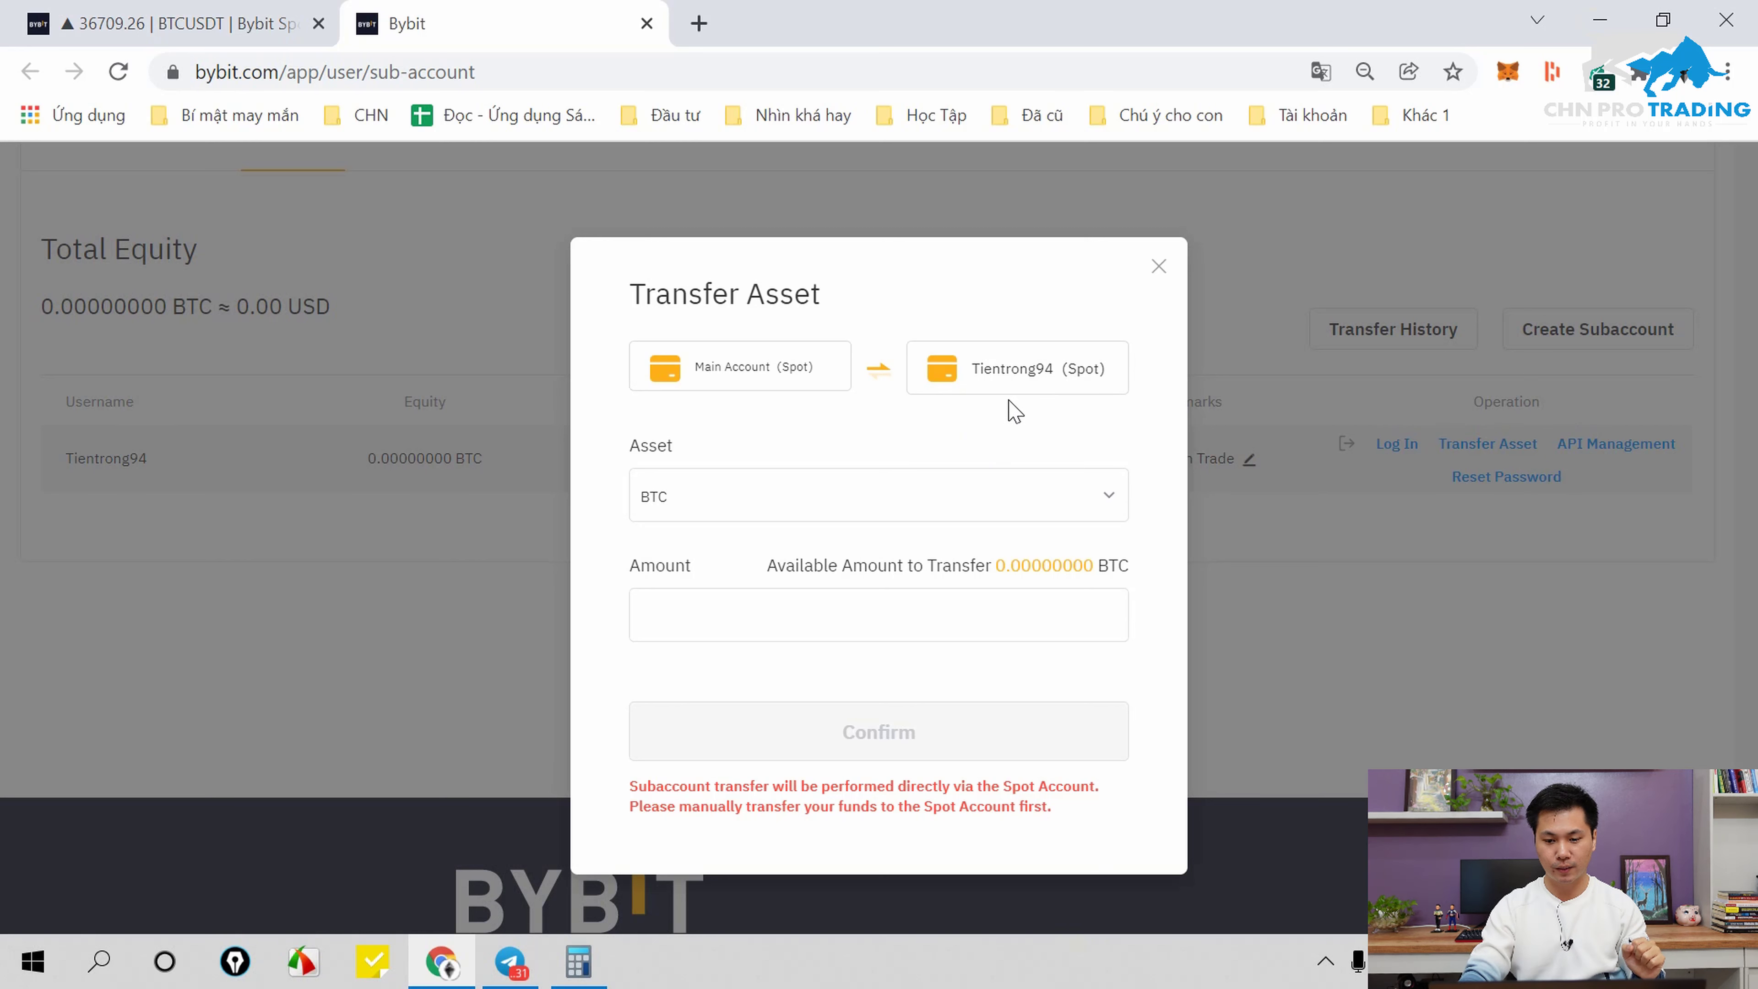
left_click(994, 500)
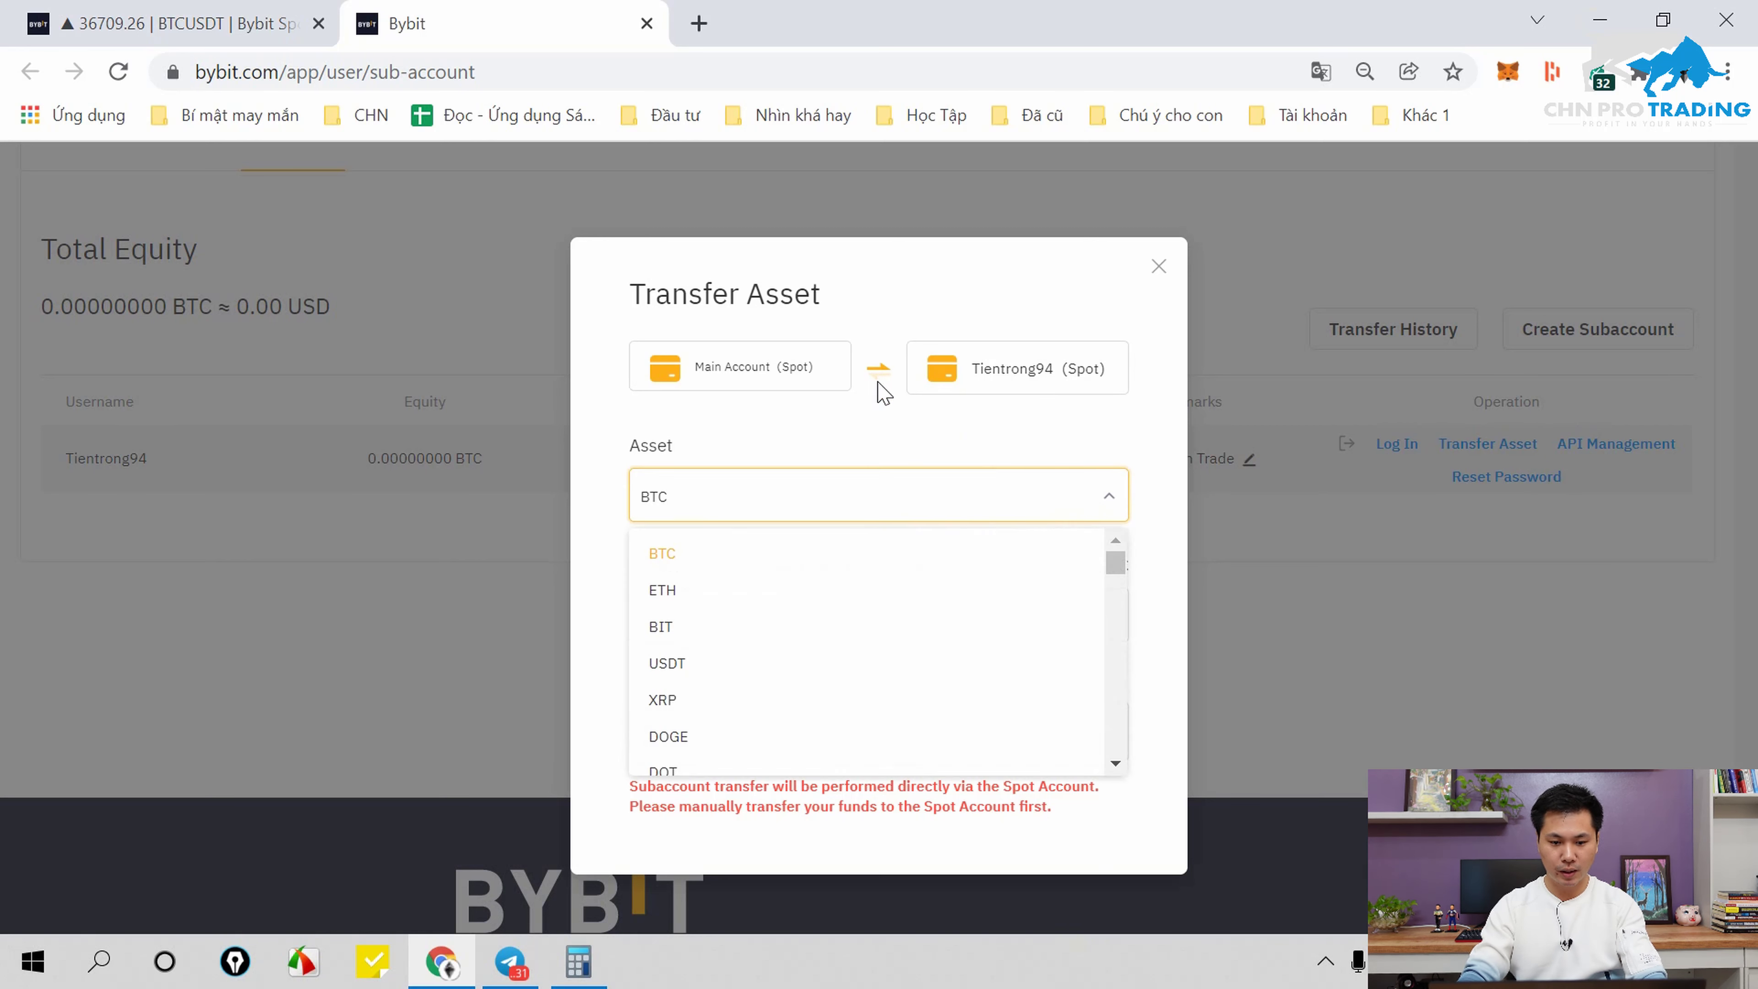
left_click(817, 667)
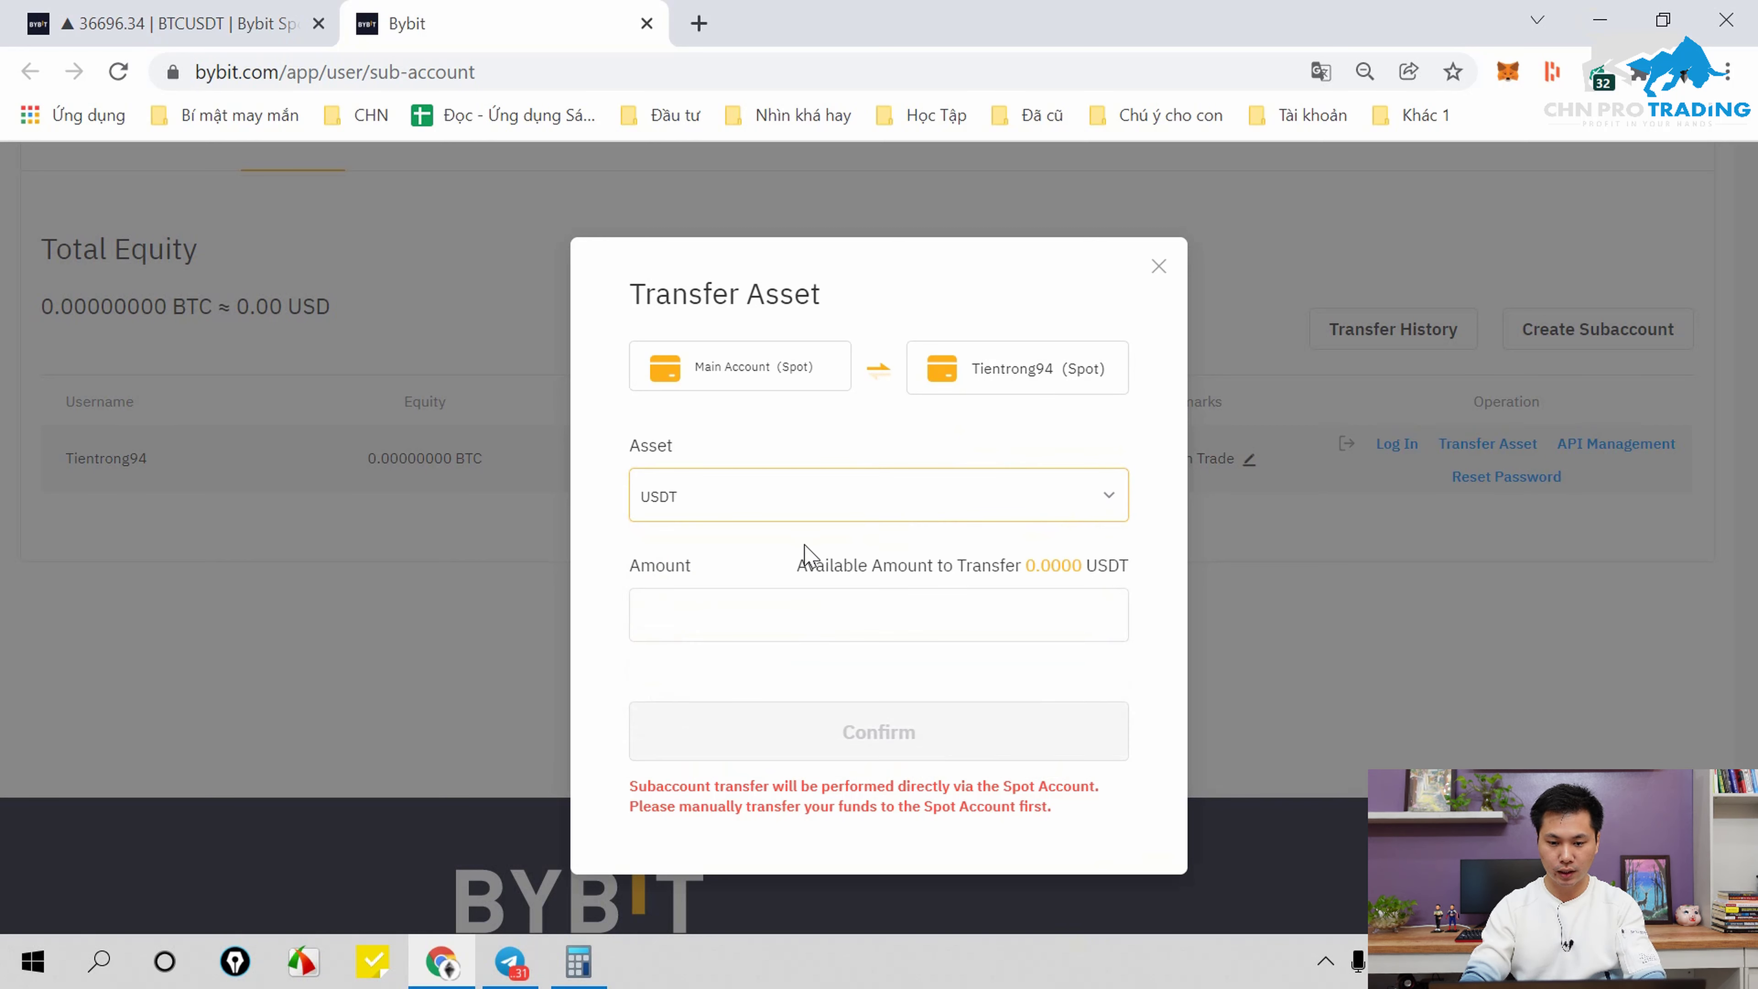
left_click(942, 484)
left_click(771, 601)
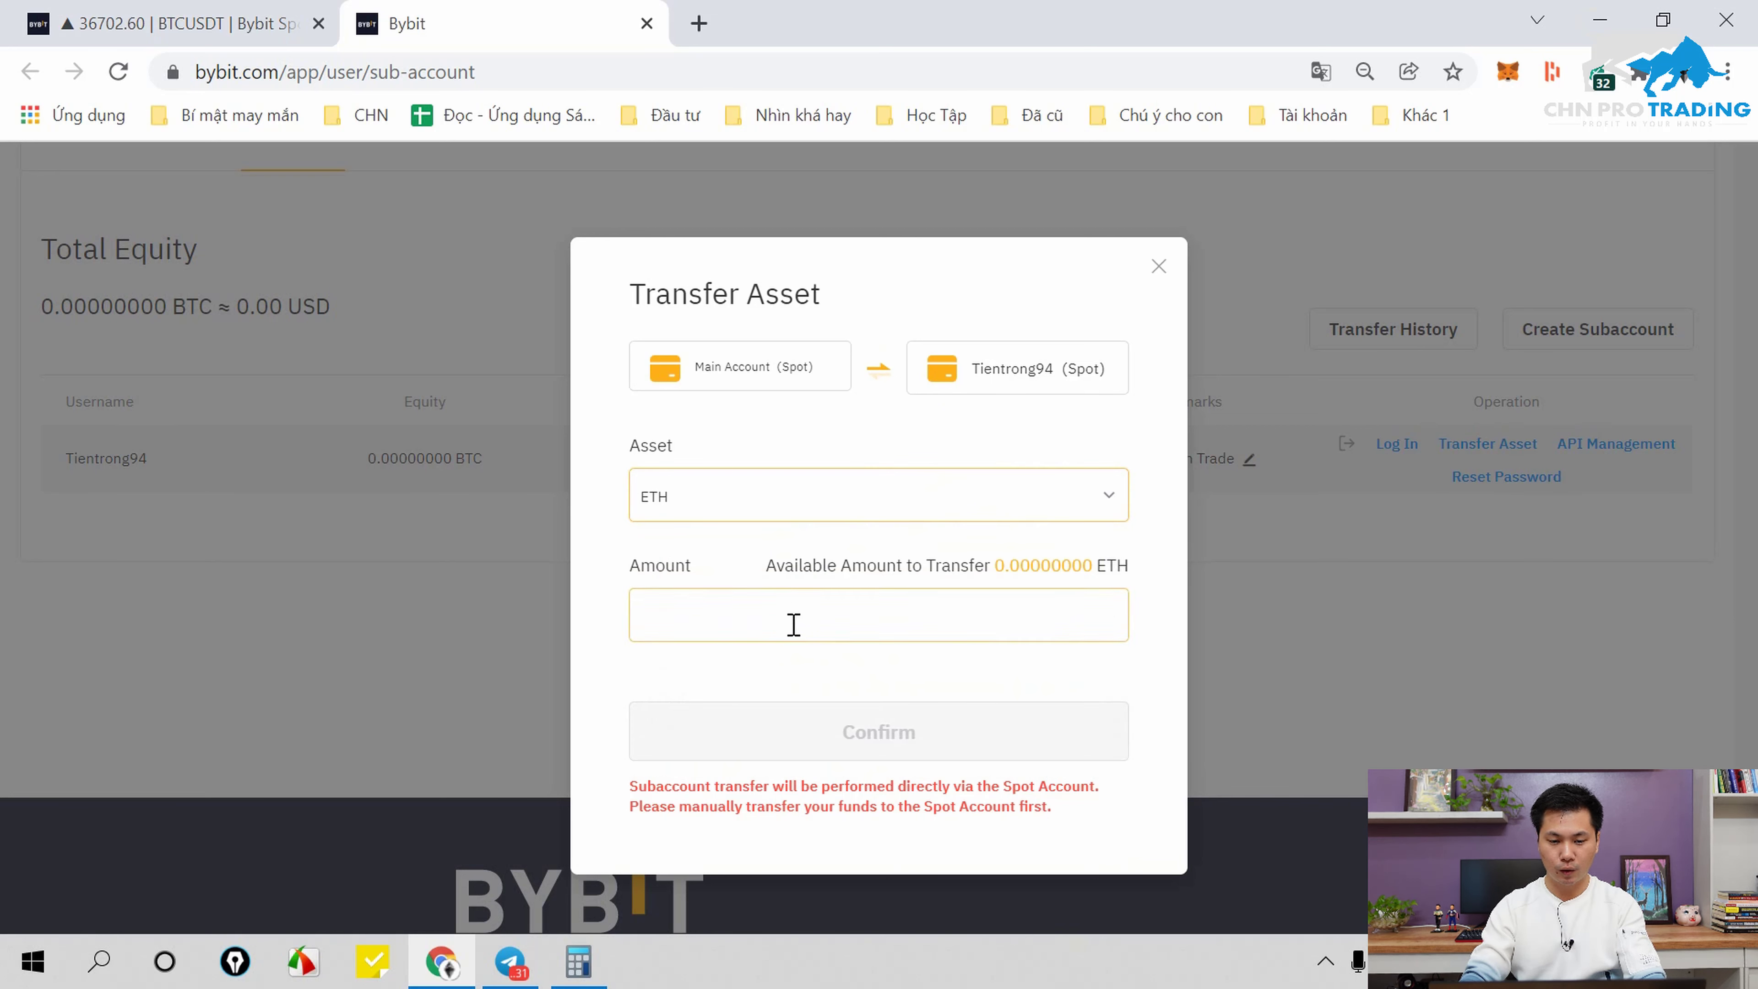
left_click(882, 603)
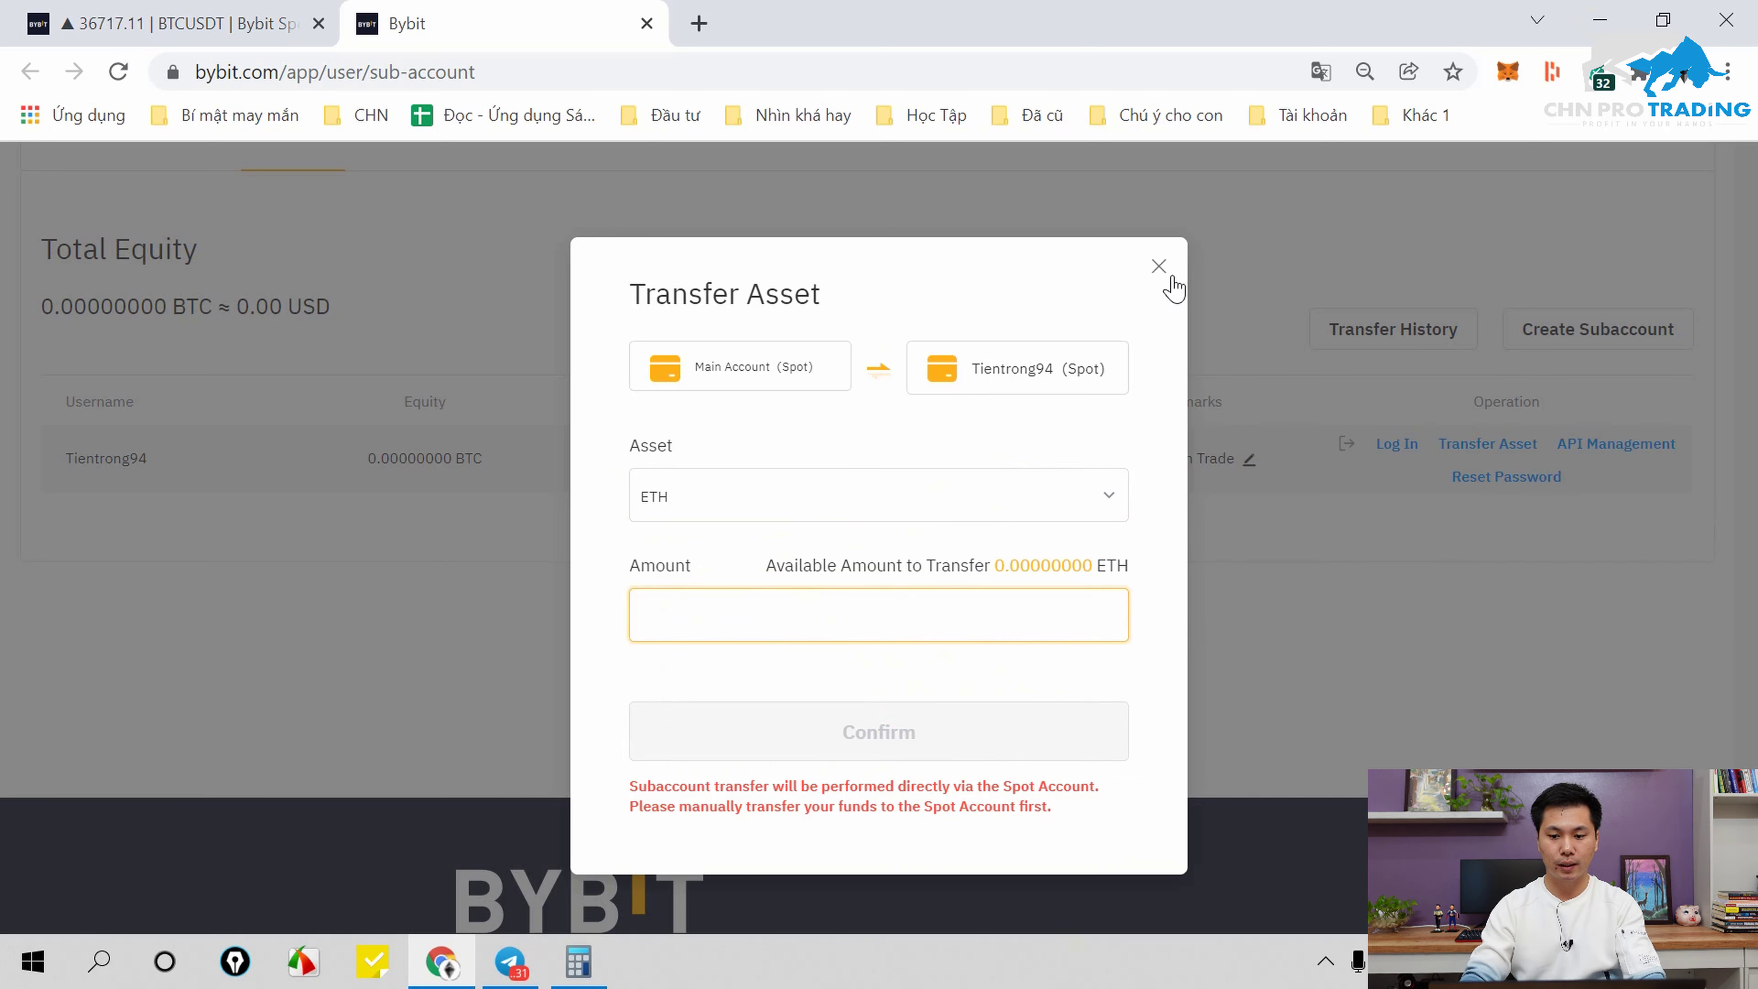
left_click(1158, 266)
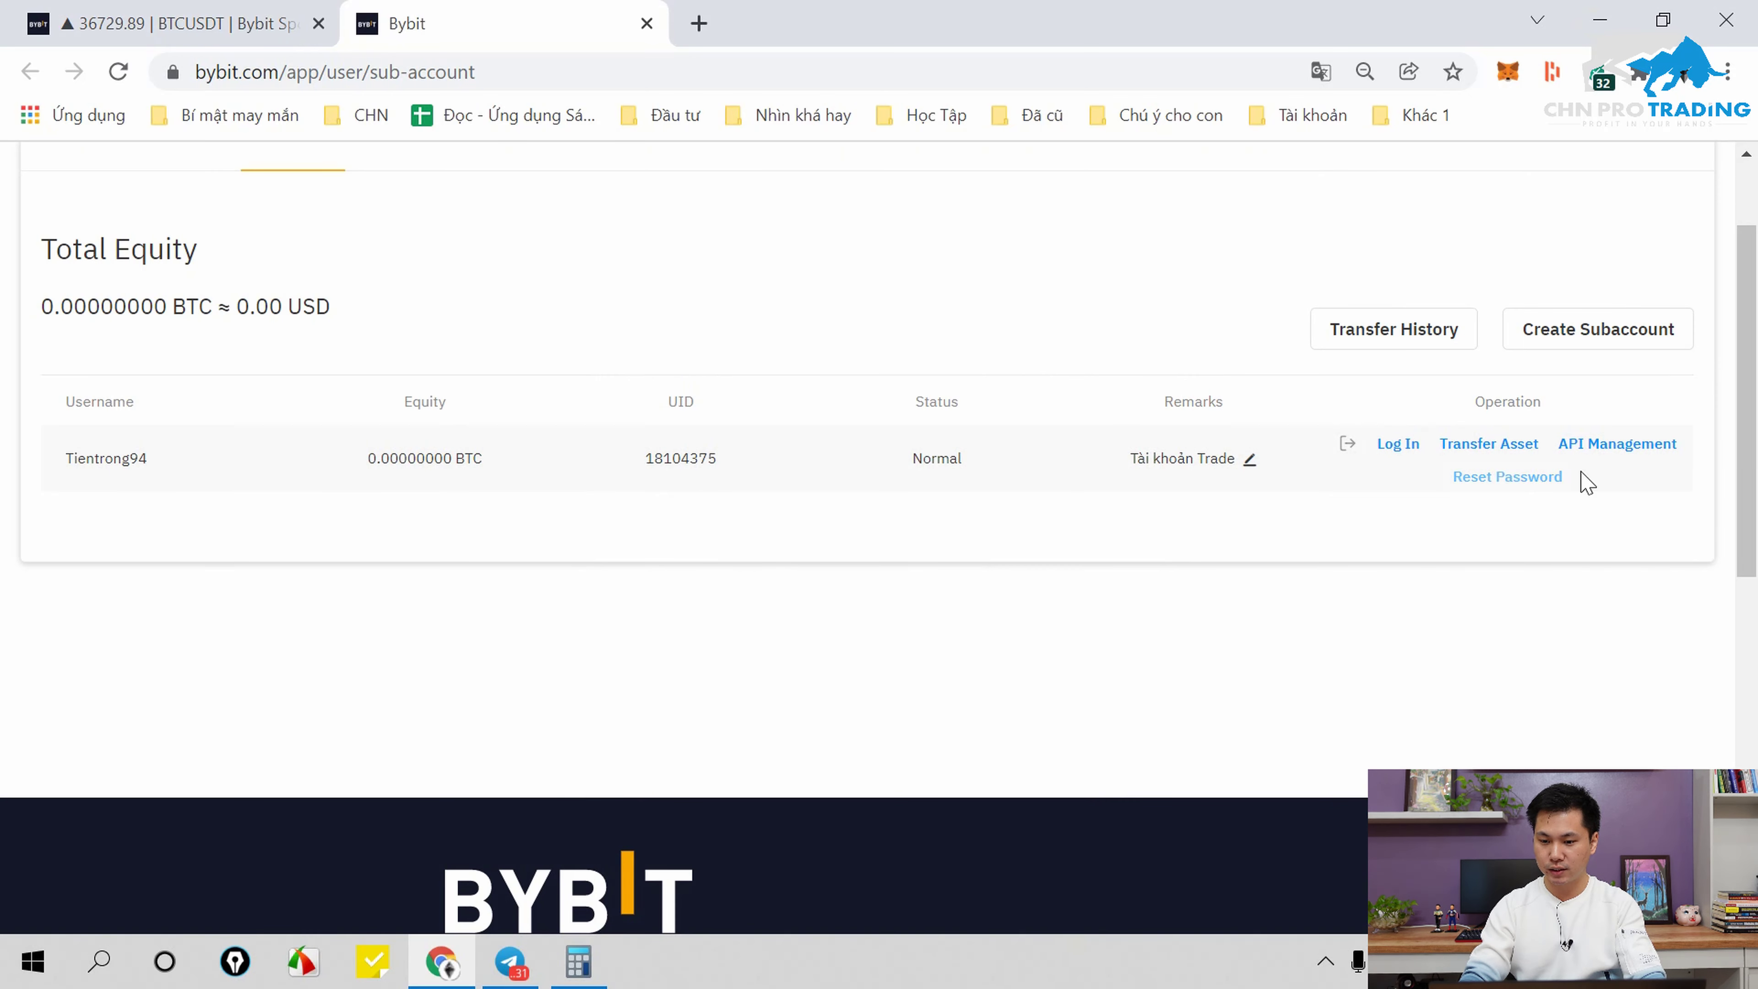
left_click(1622, 447)
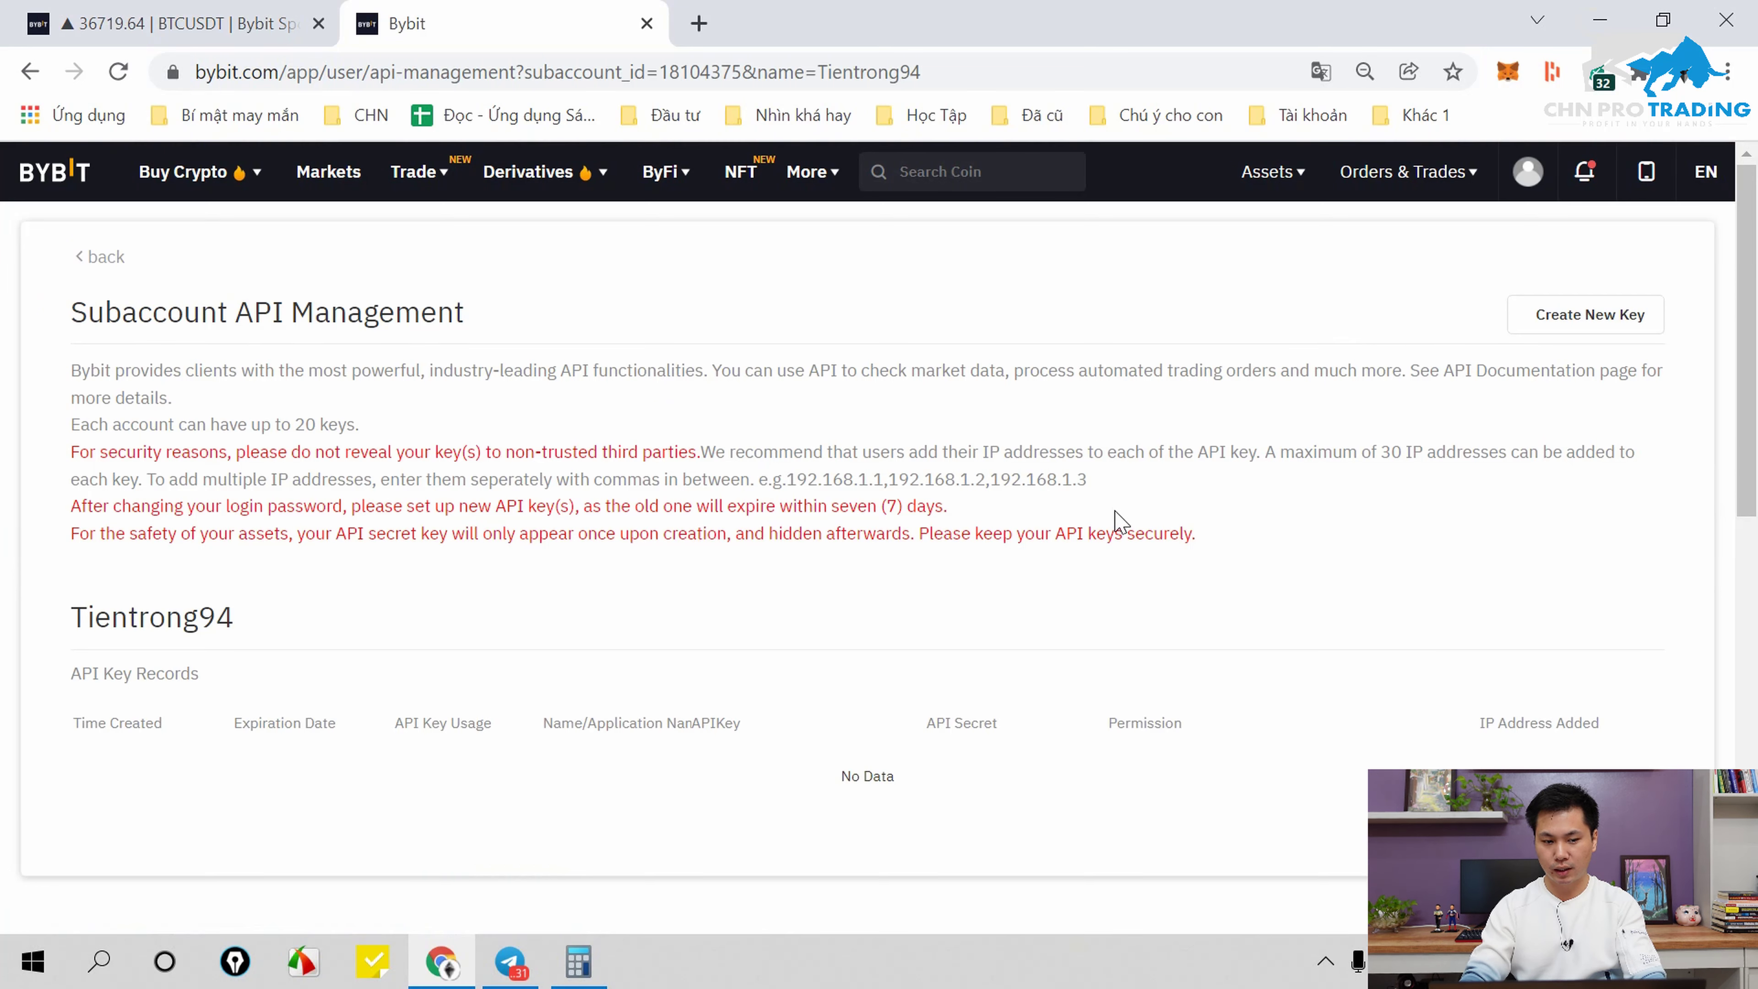
scroll(1120, 519, "down", 2)
scroll(1124, 519, "up", 2)
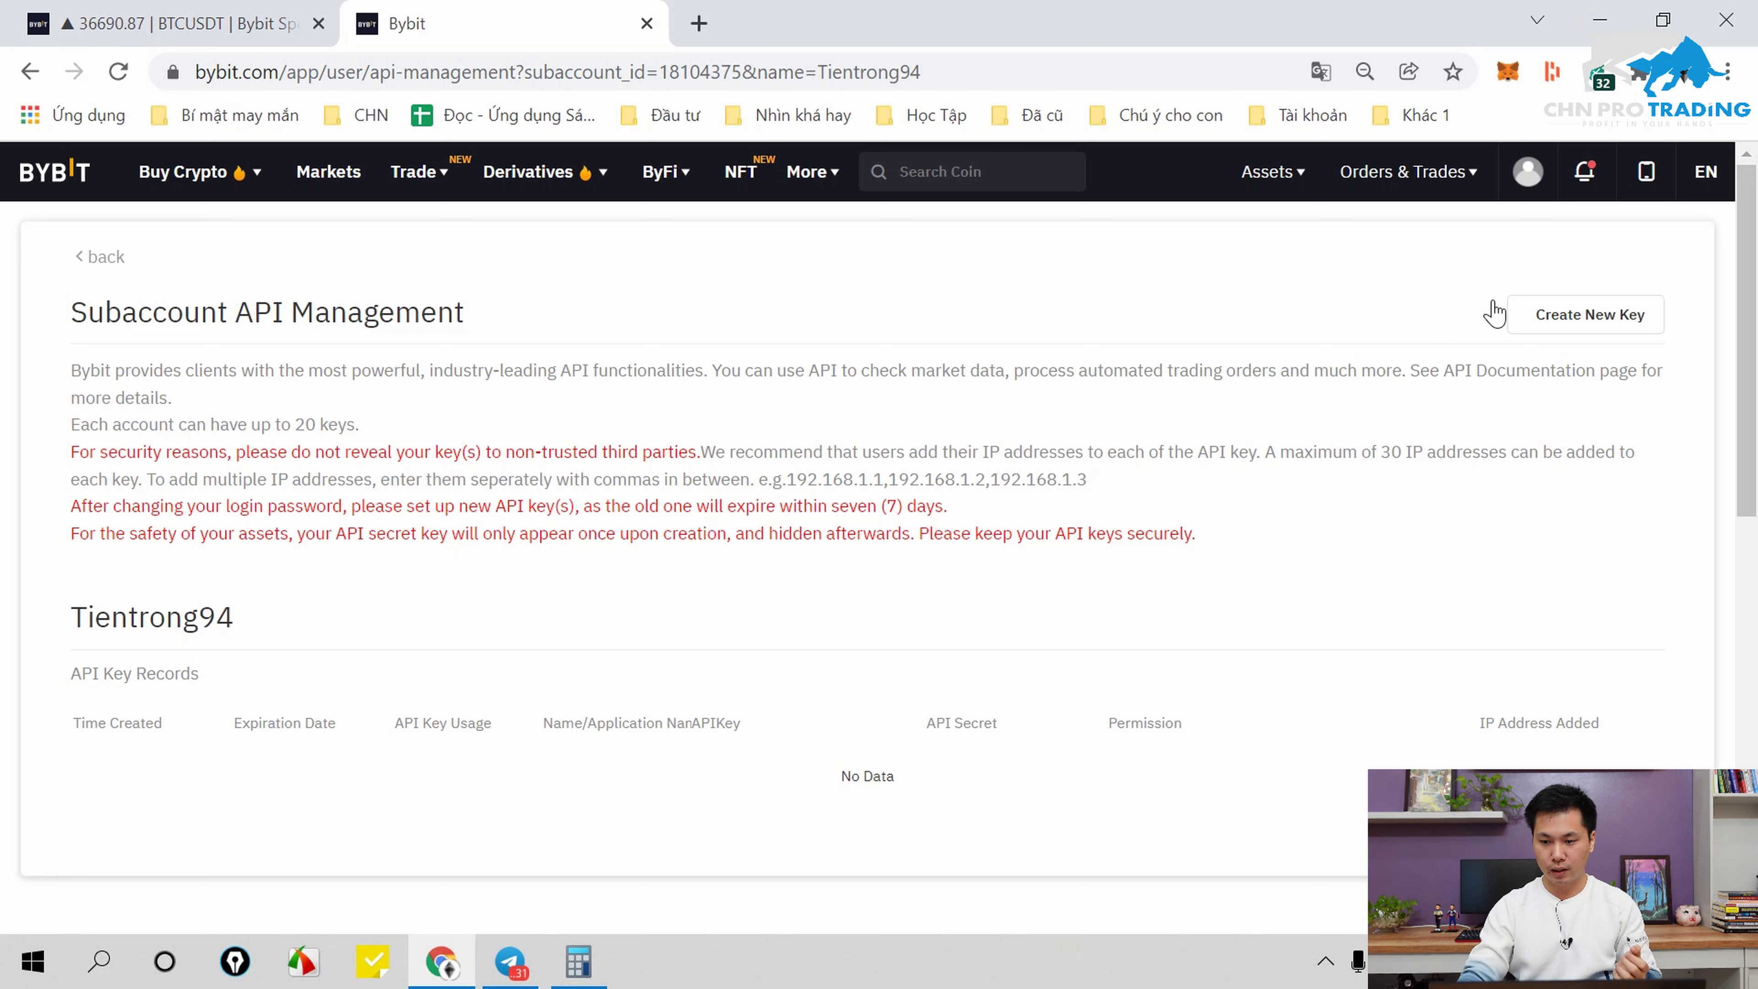
left_click(1551, 324)
scroll(1176, 545, "down", 2)
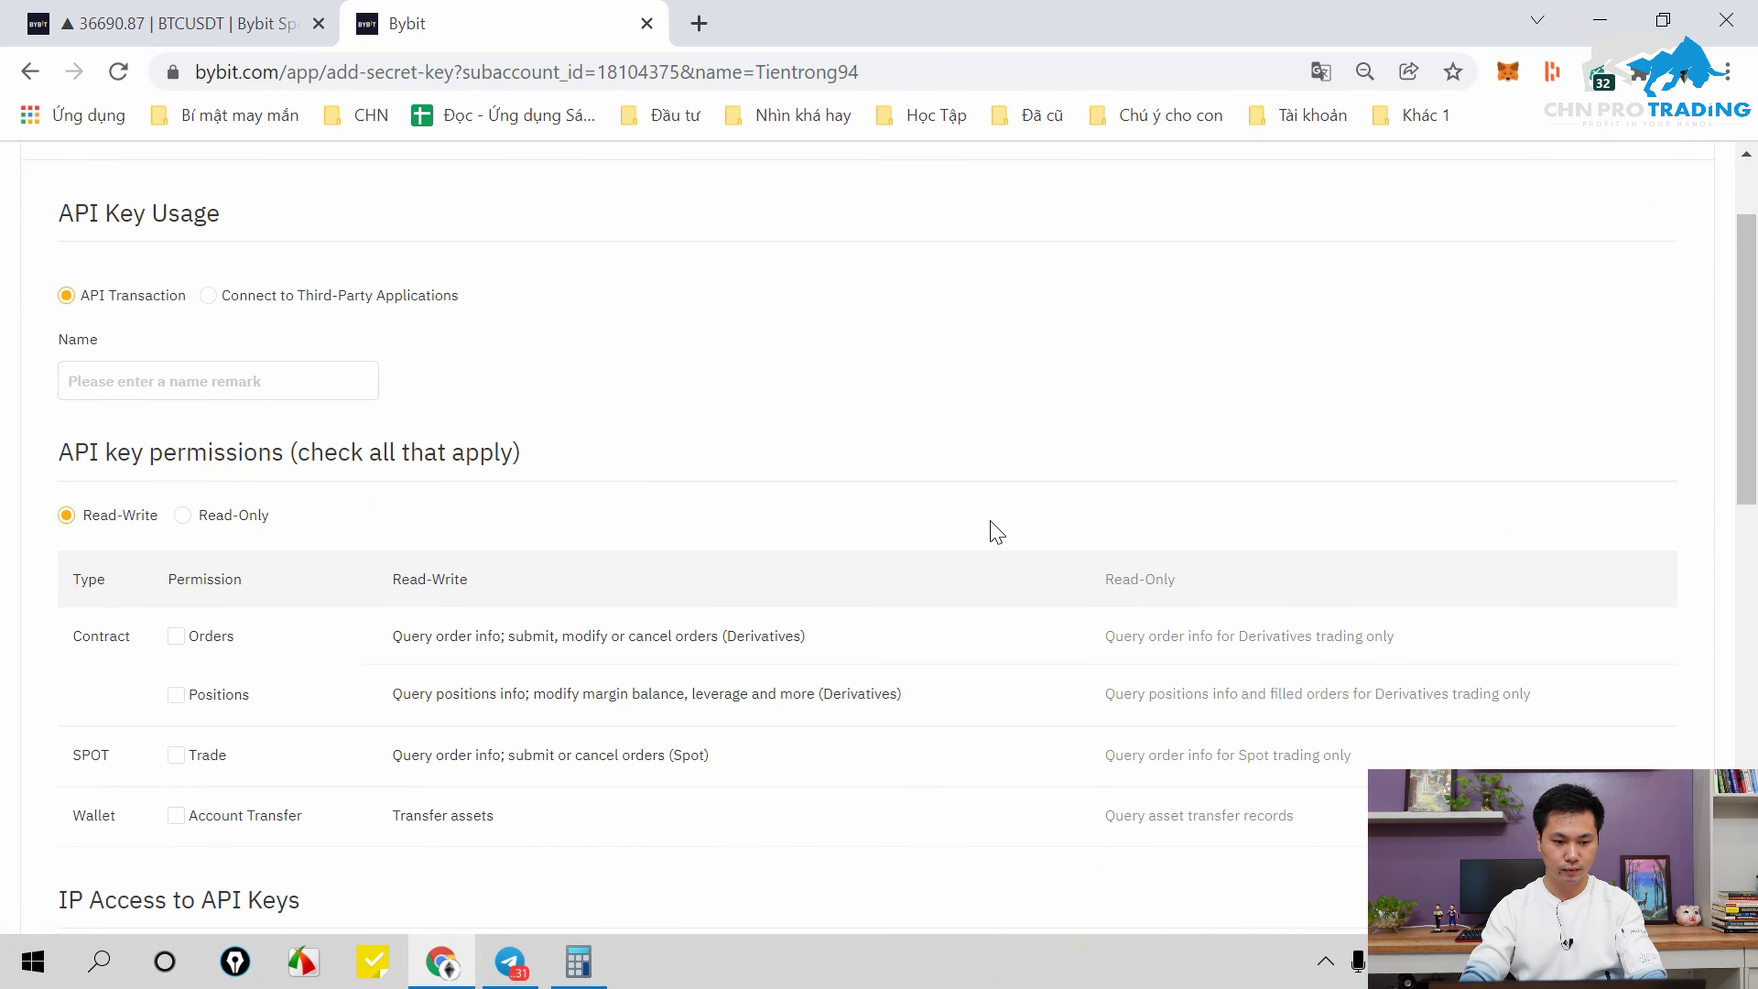
left_click(30, 71)
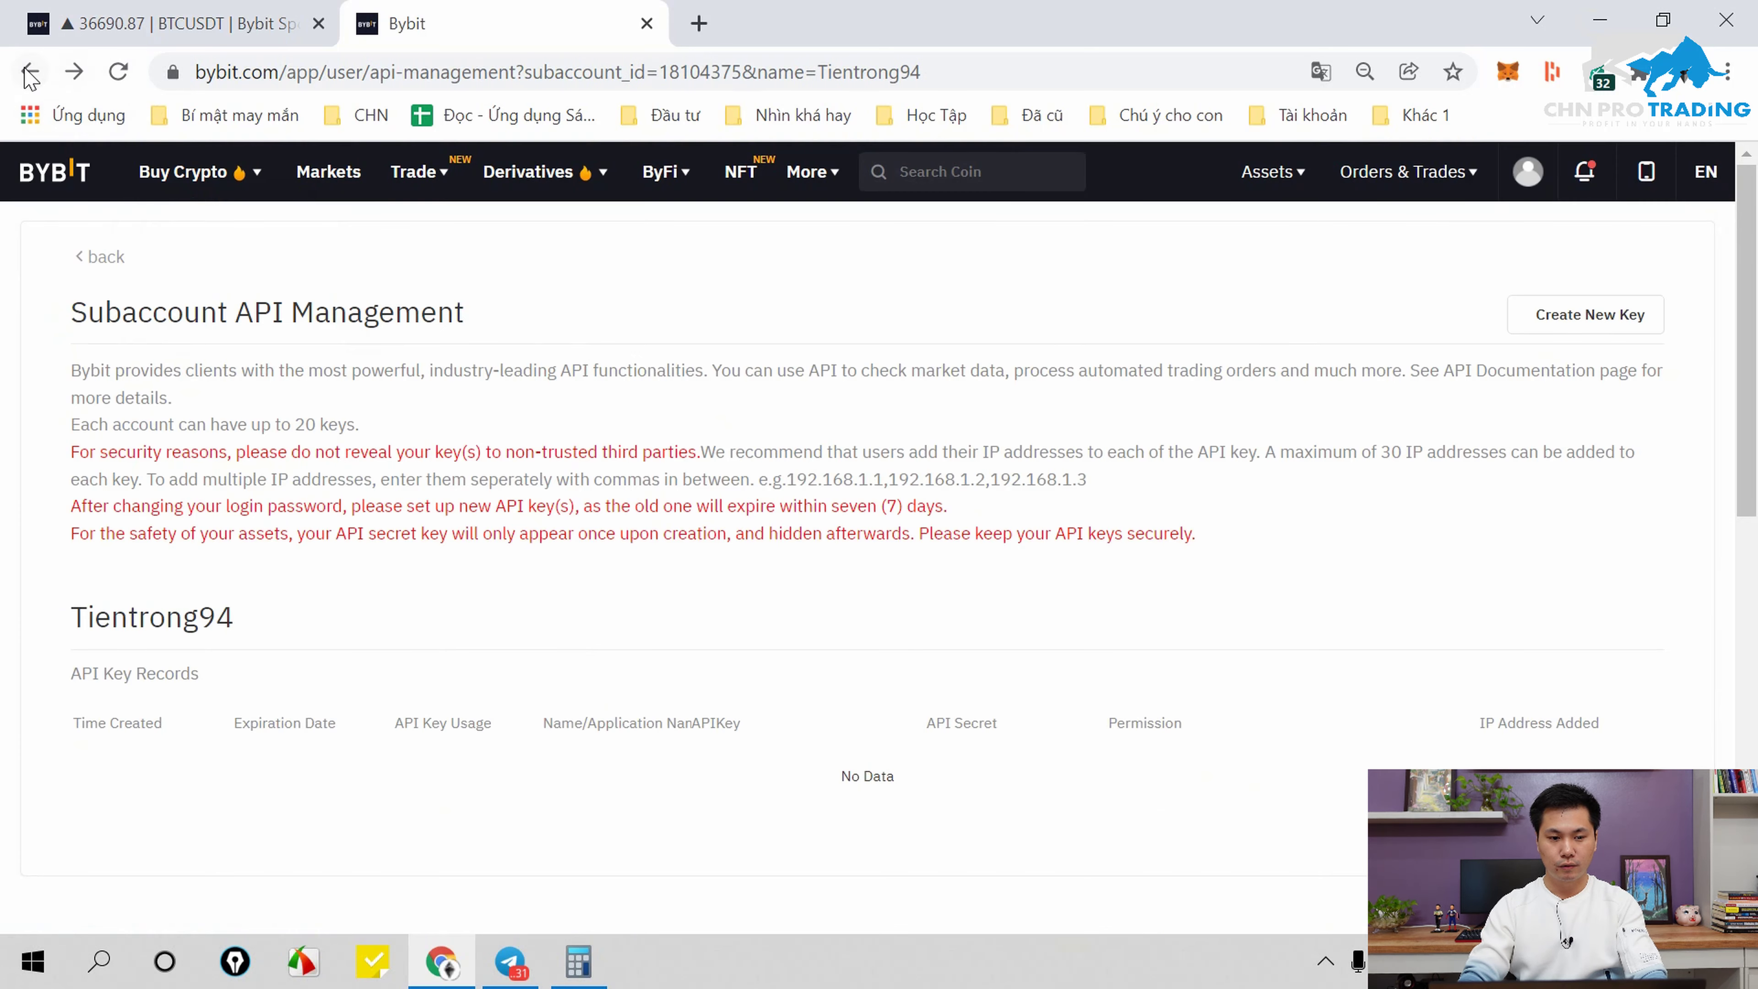
left_click(29, 71)
scroll(1081, 532, "down", 2)
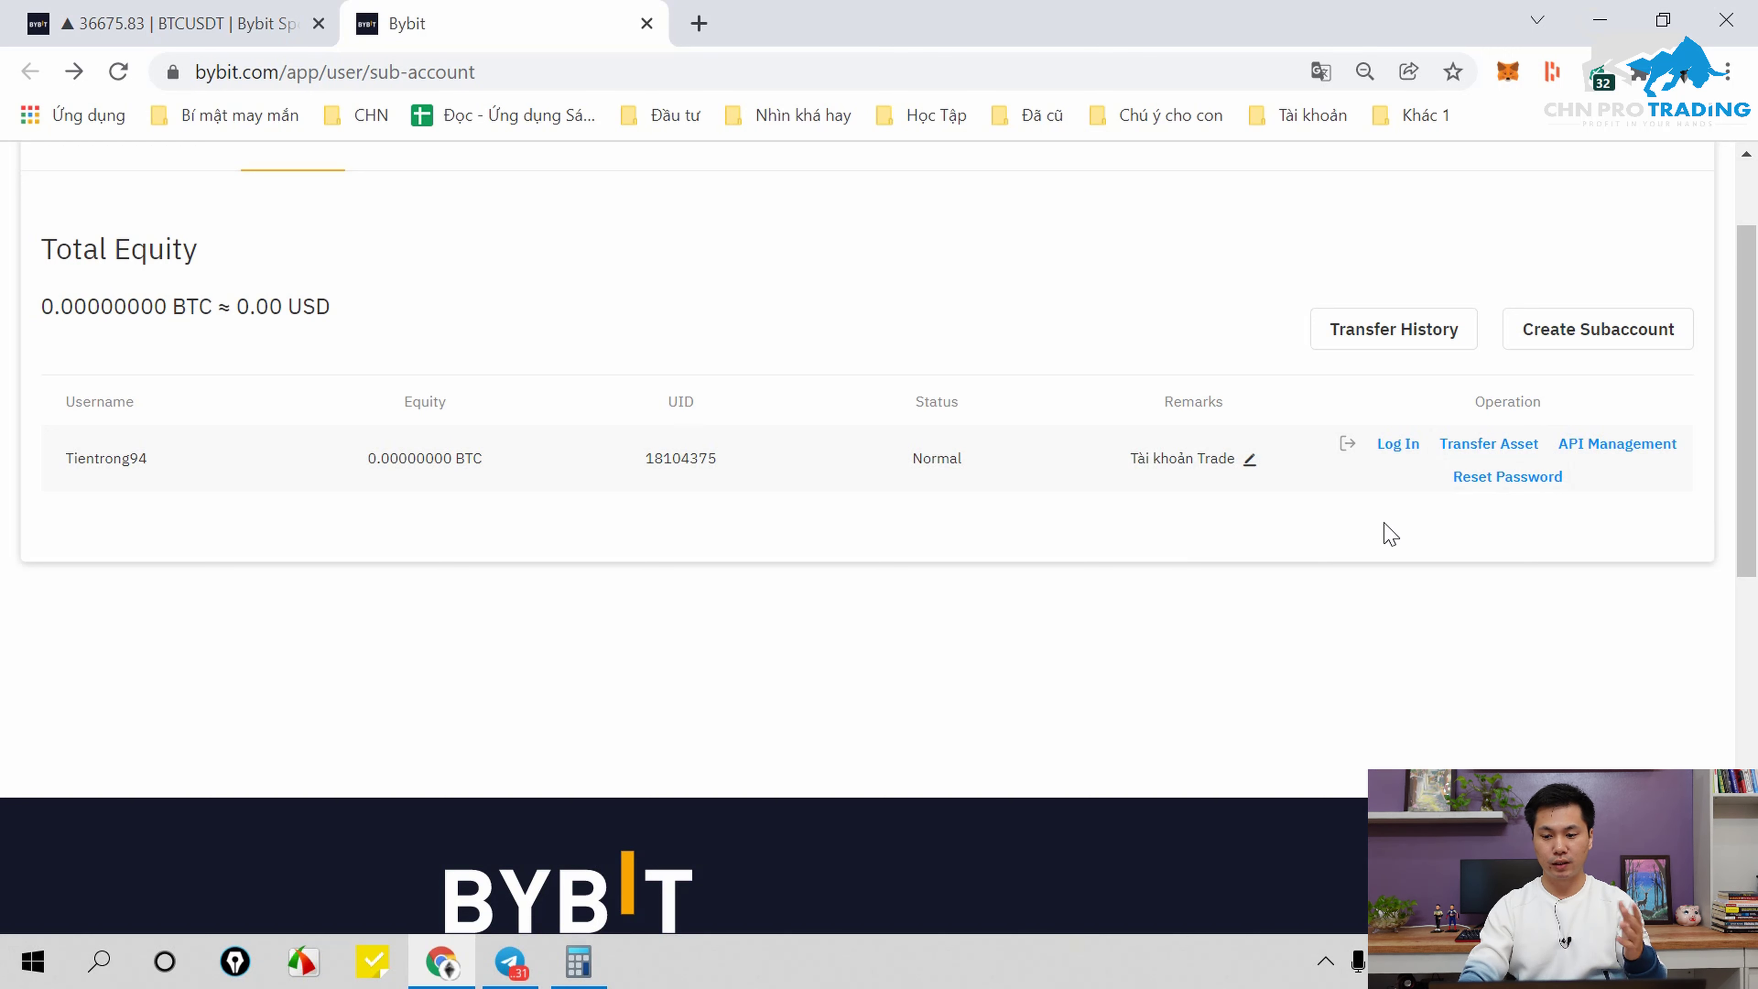
Log in to the new subaccount from its row and confirm the switch
left_click(1384, 447)
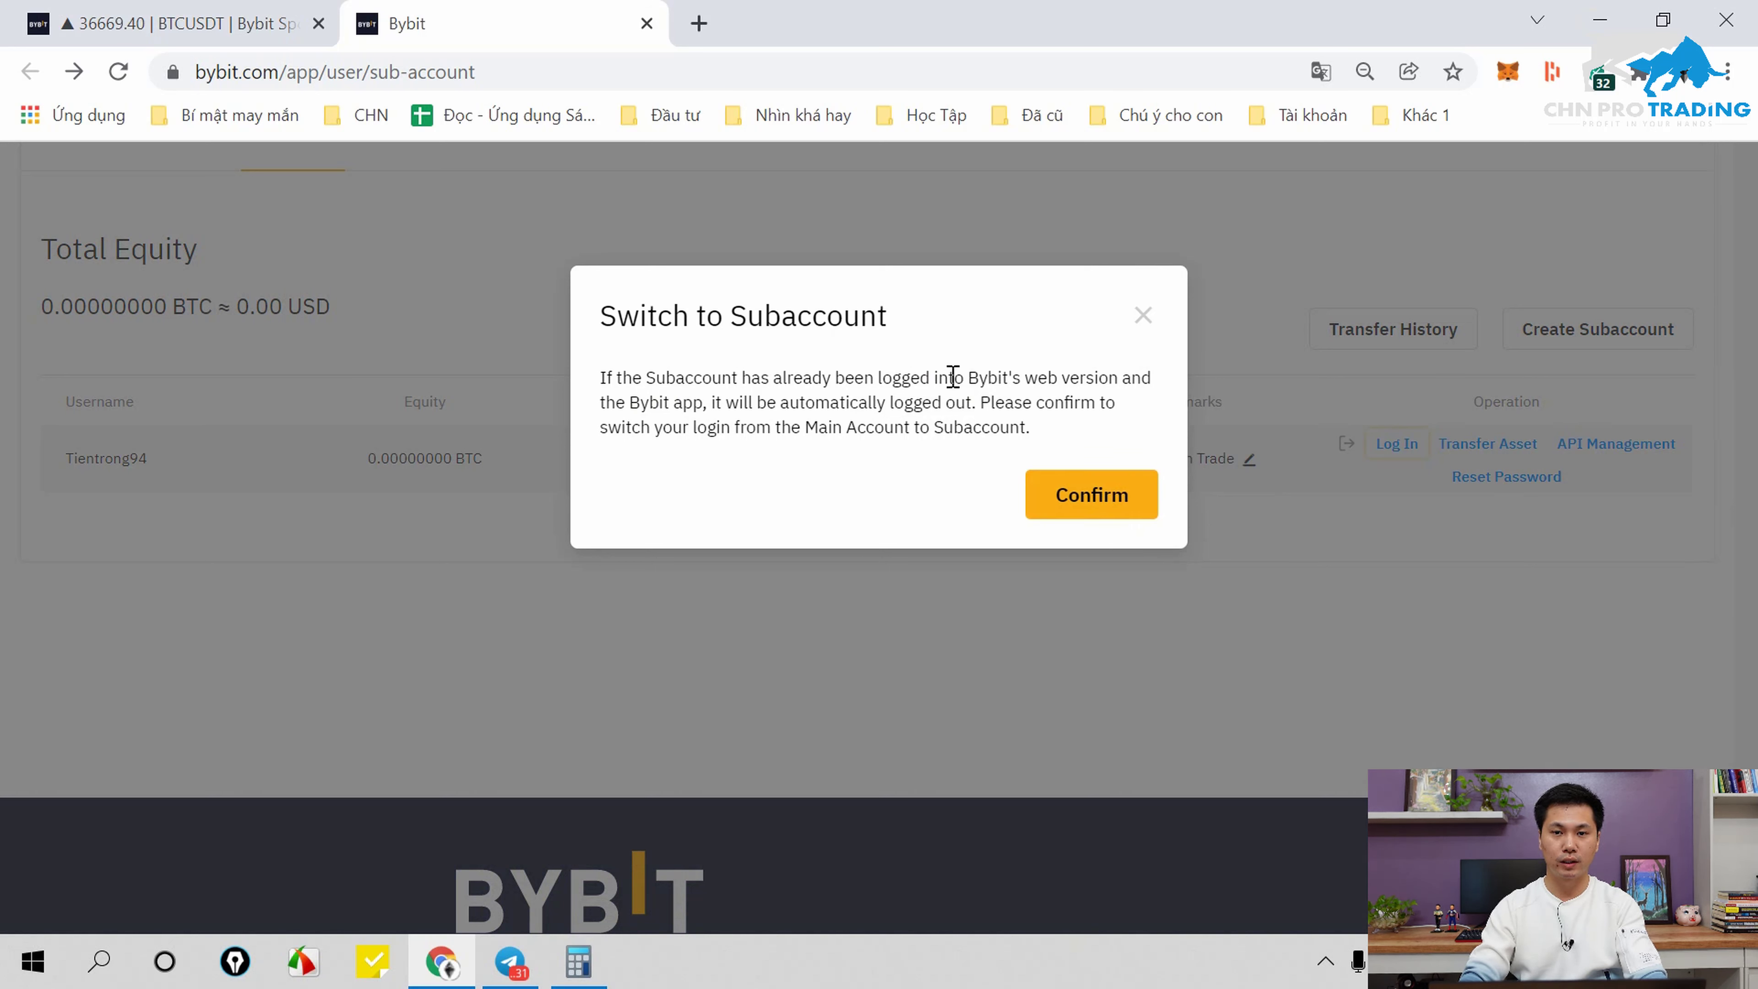
left_click(1091, 494)
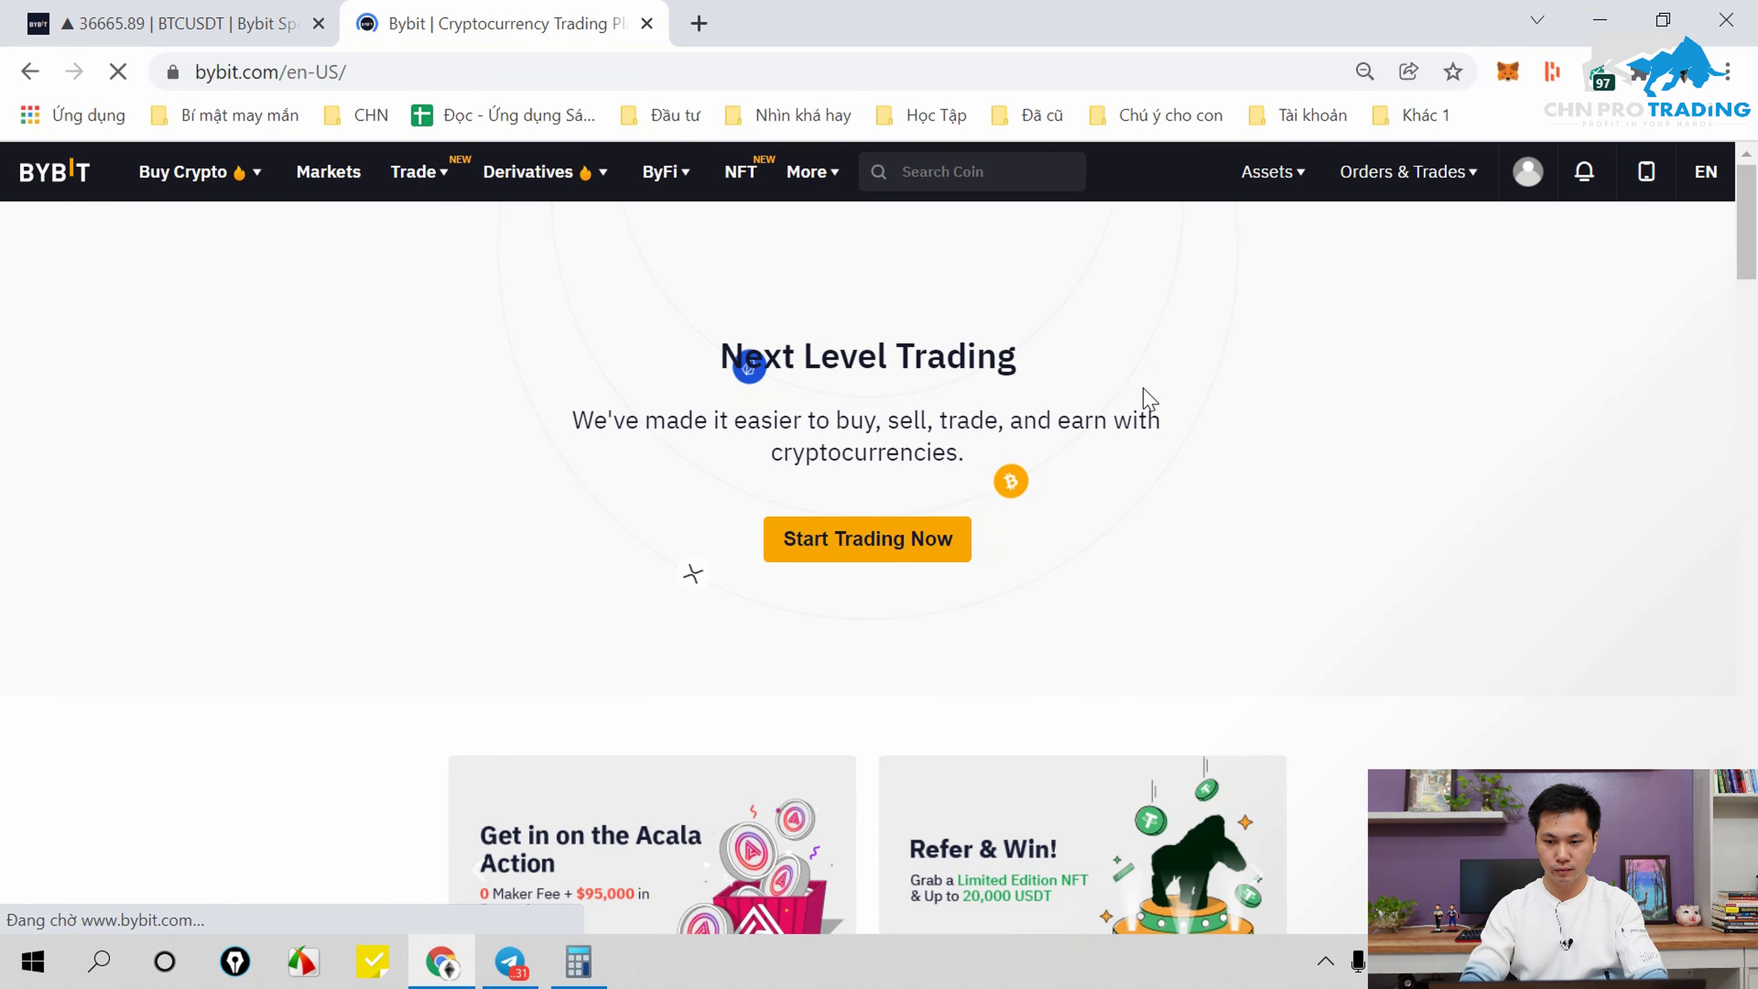
Open the subaccount's ByFi Account assets and scroll through its empty balances
mouse_move(1274, 173)
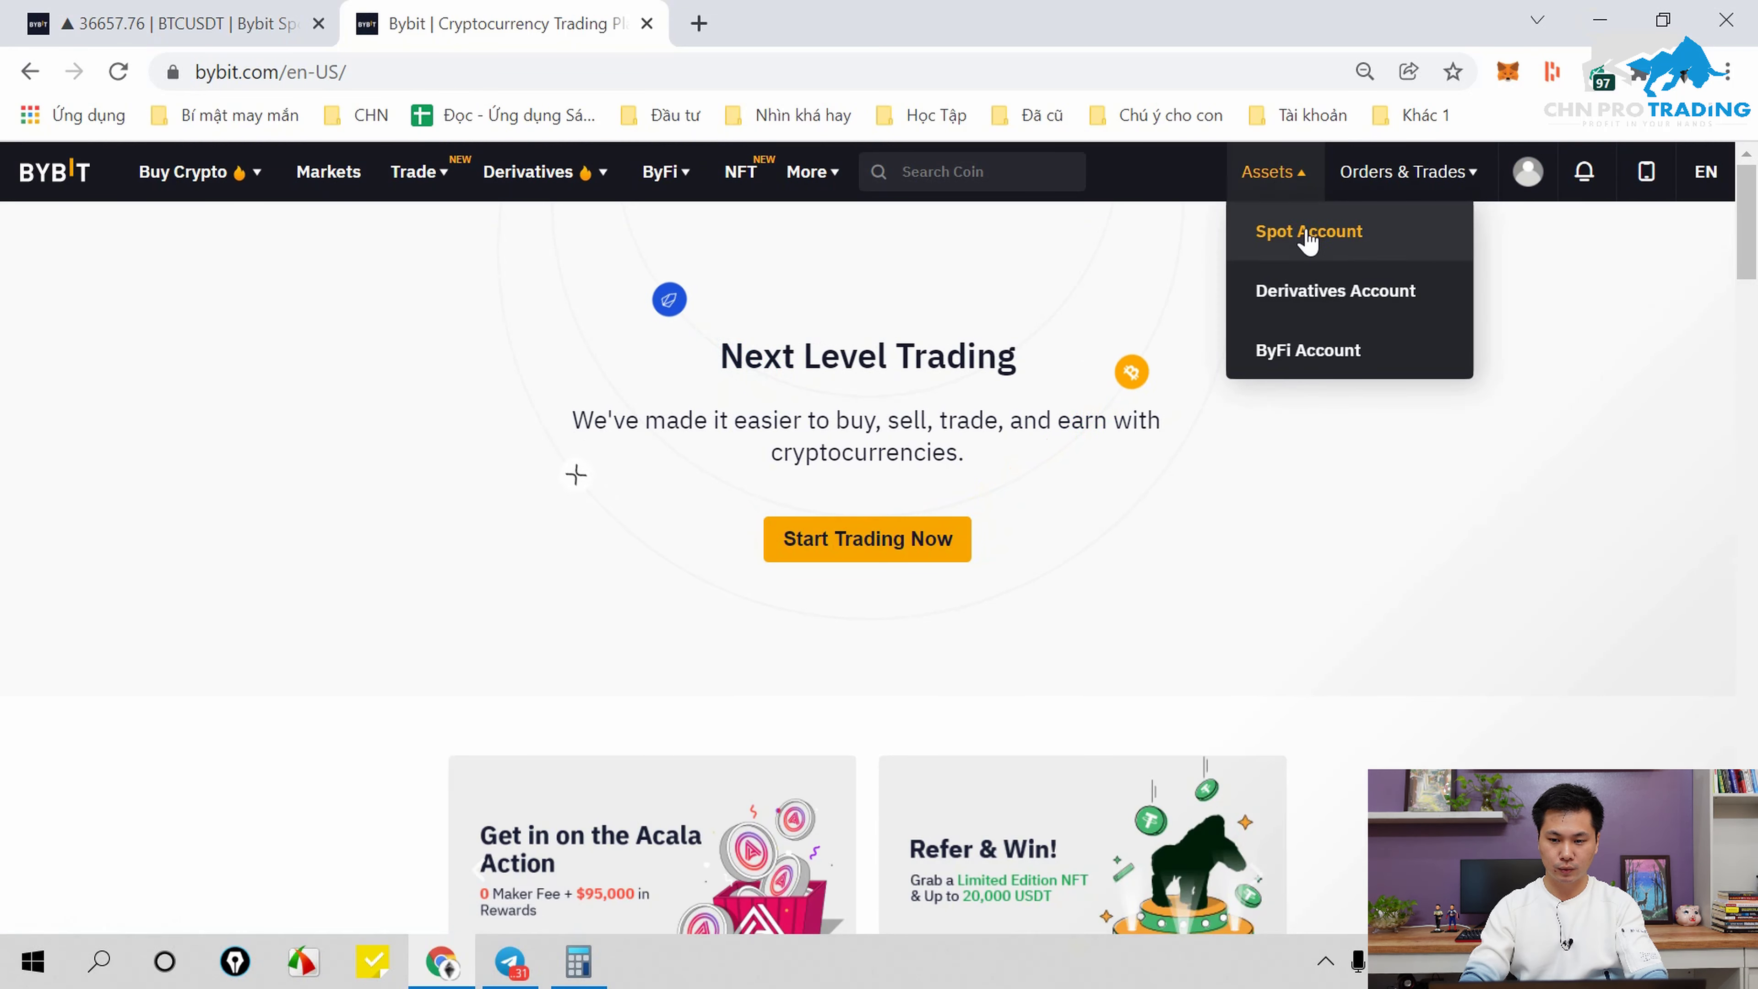
left_click(1304, 350)
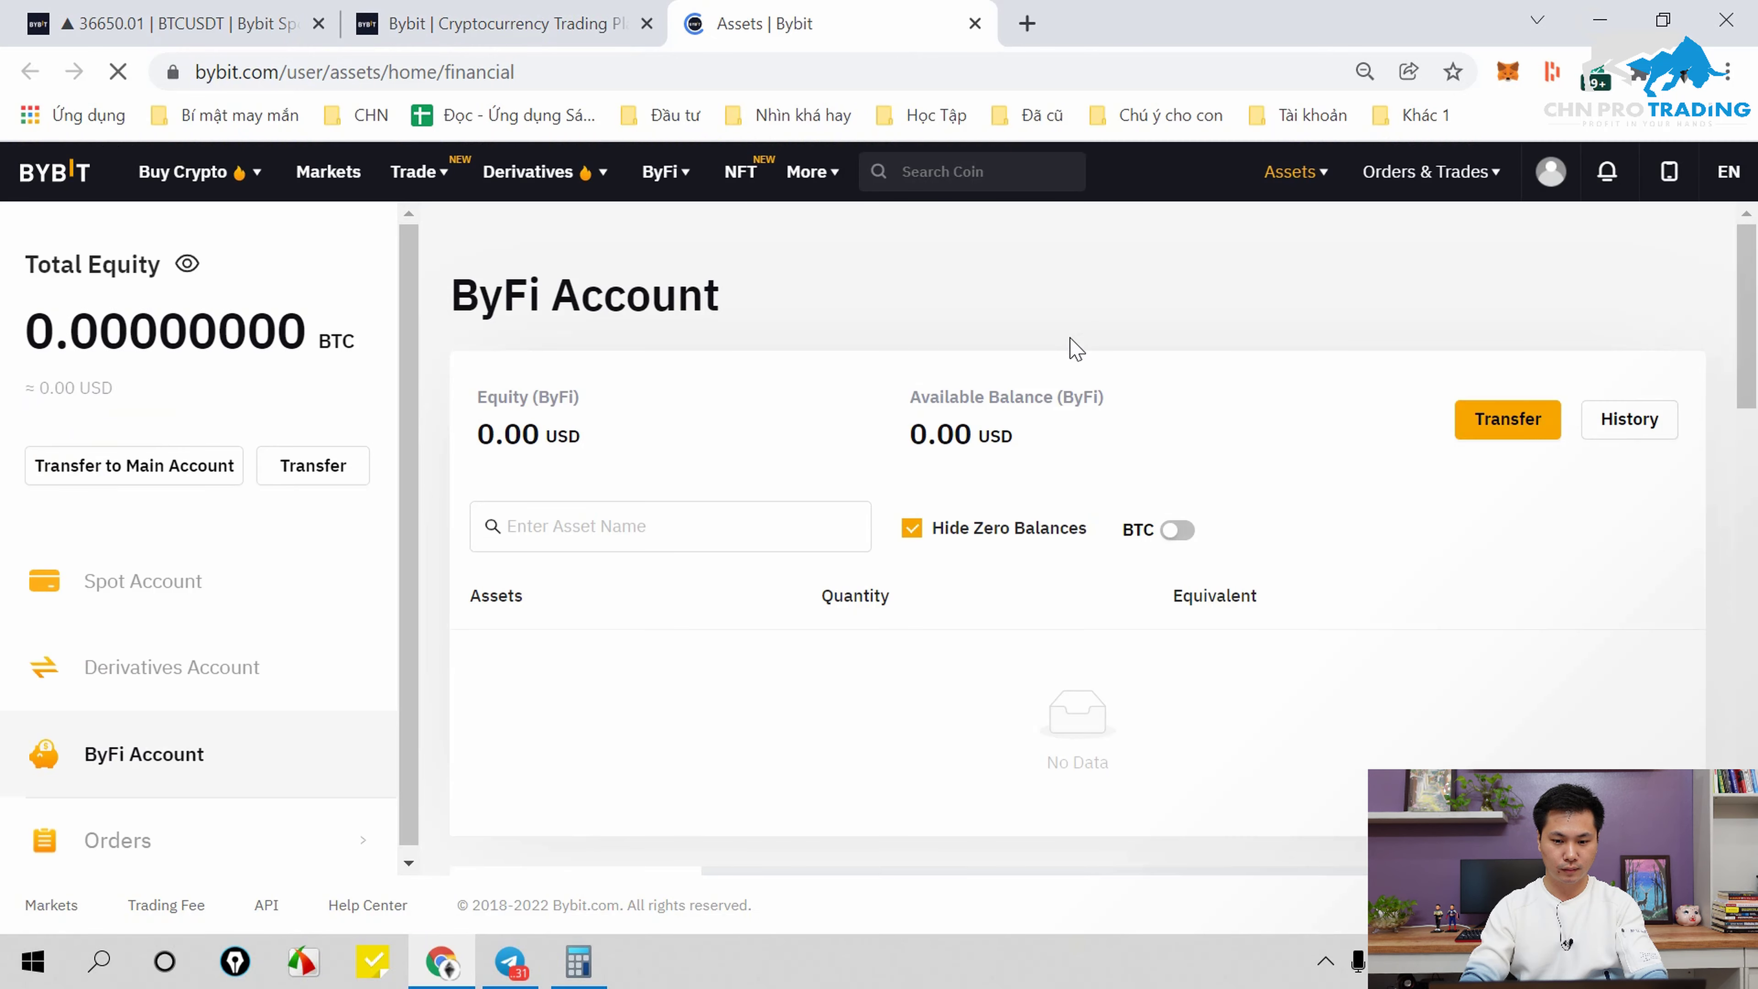
scroll(1448, 609, "down", 5)
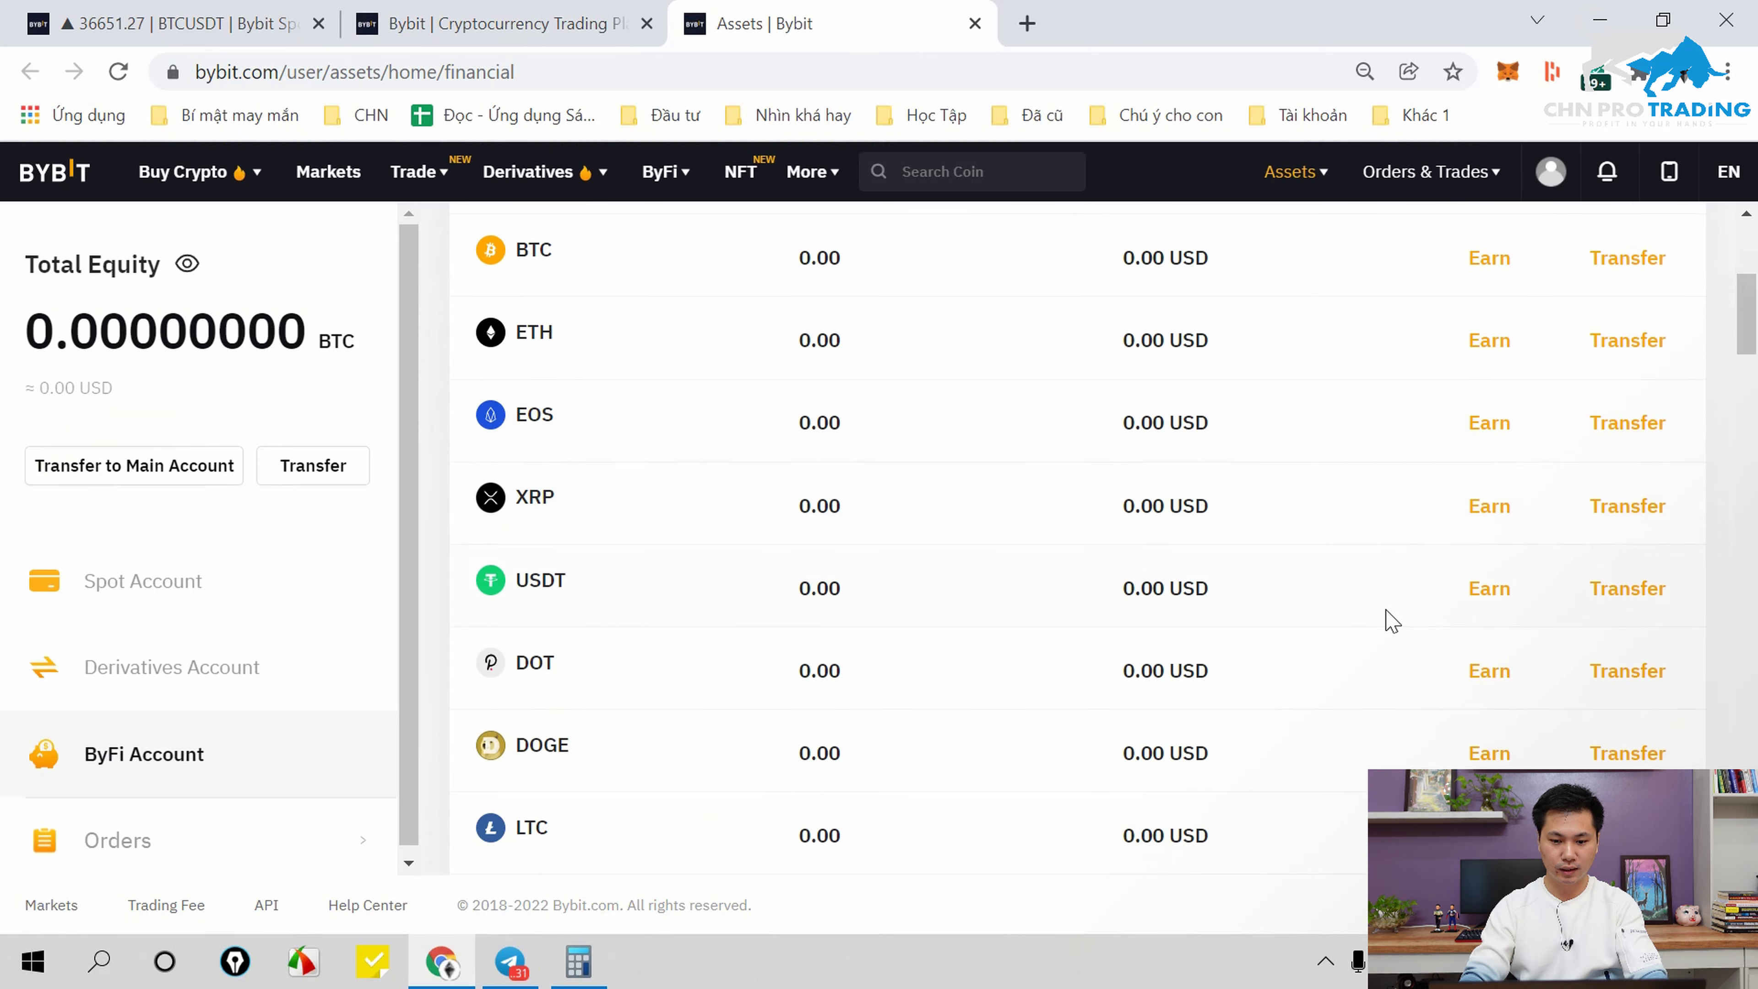
scroll(1366, 609, "down", 3)
scroll(1341, 597, "up", 8)
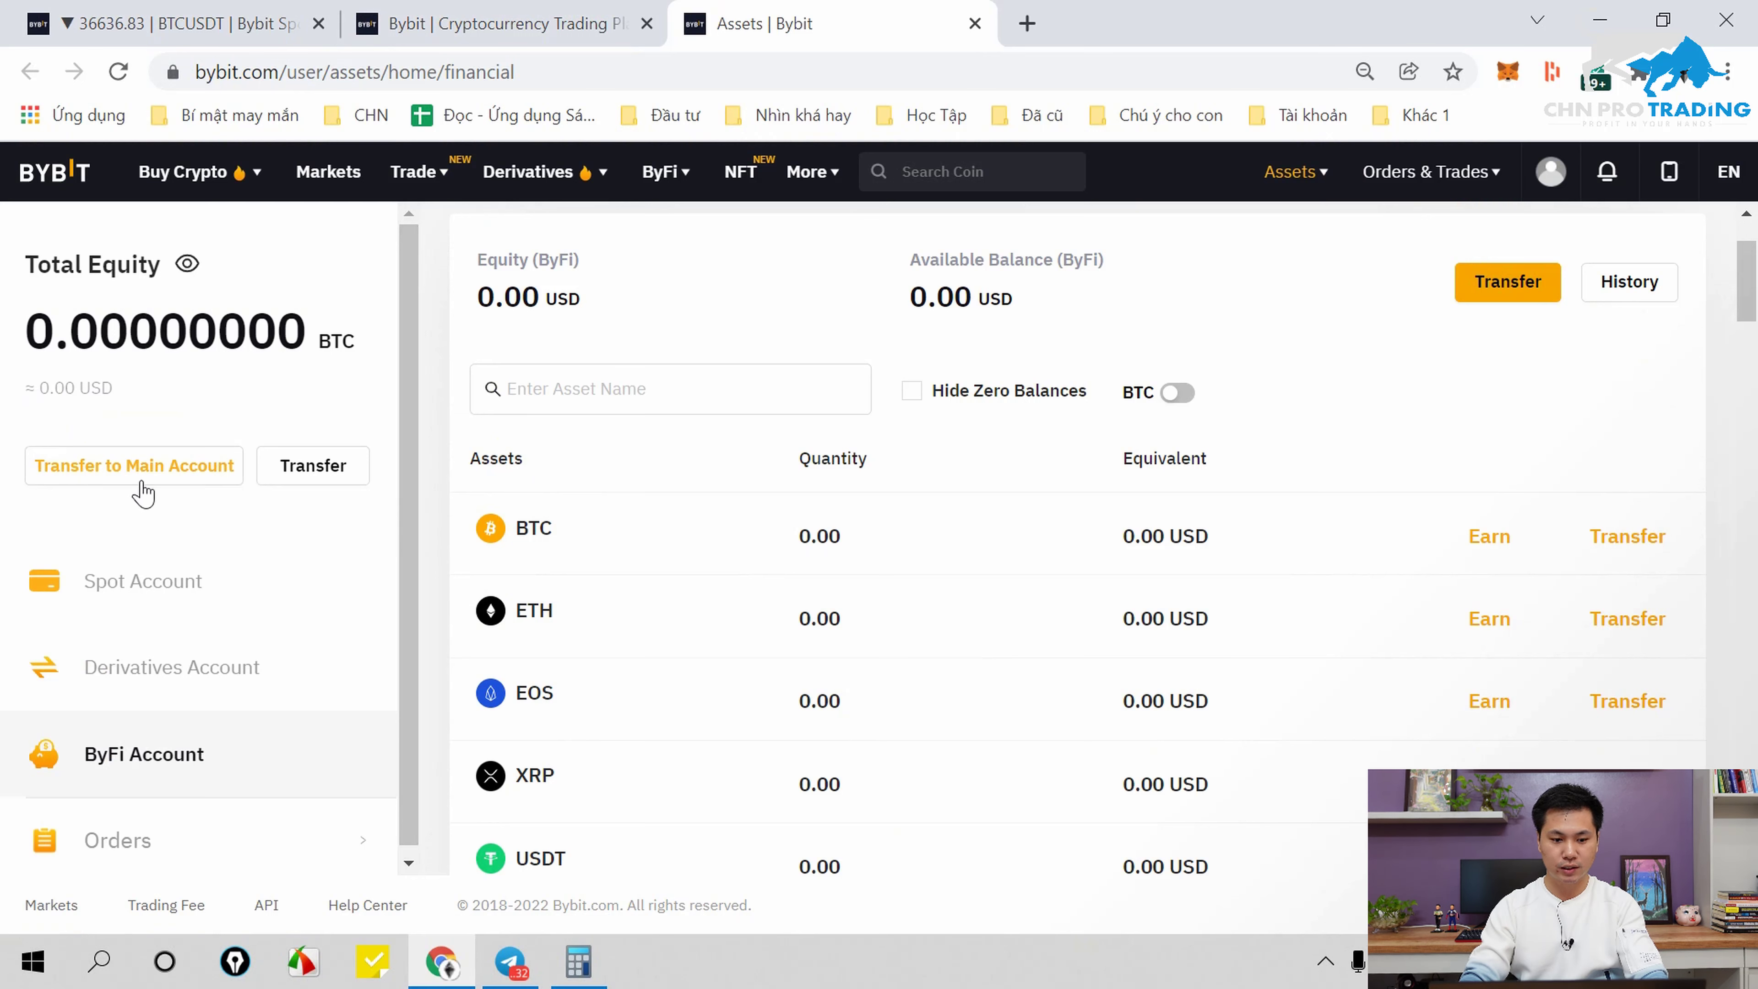
Inspect the Transfer to Main Account and internal ByFi–Spot transfer dialogs, closing both unused
left_click(170, 478)
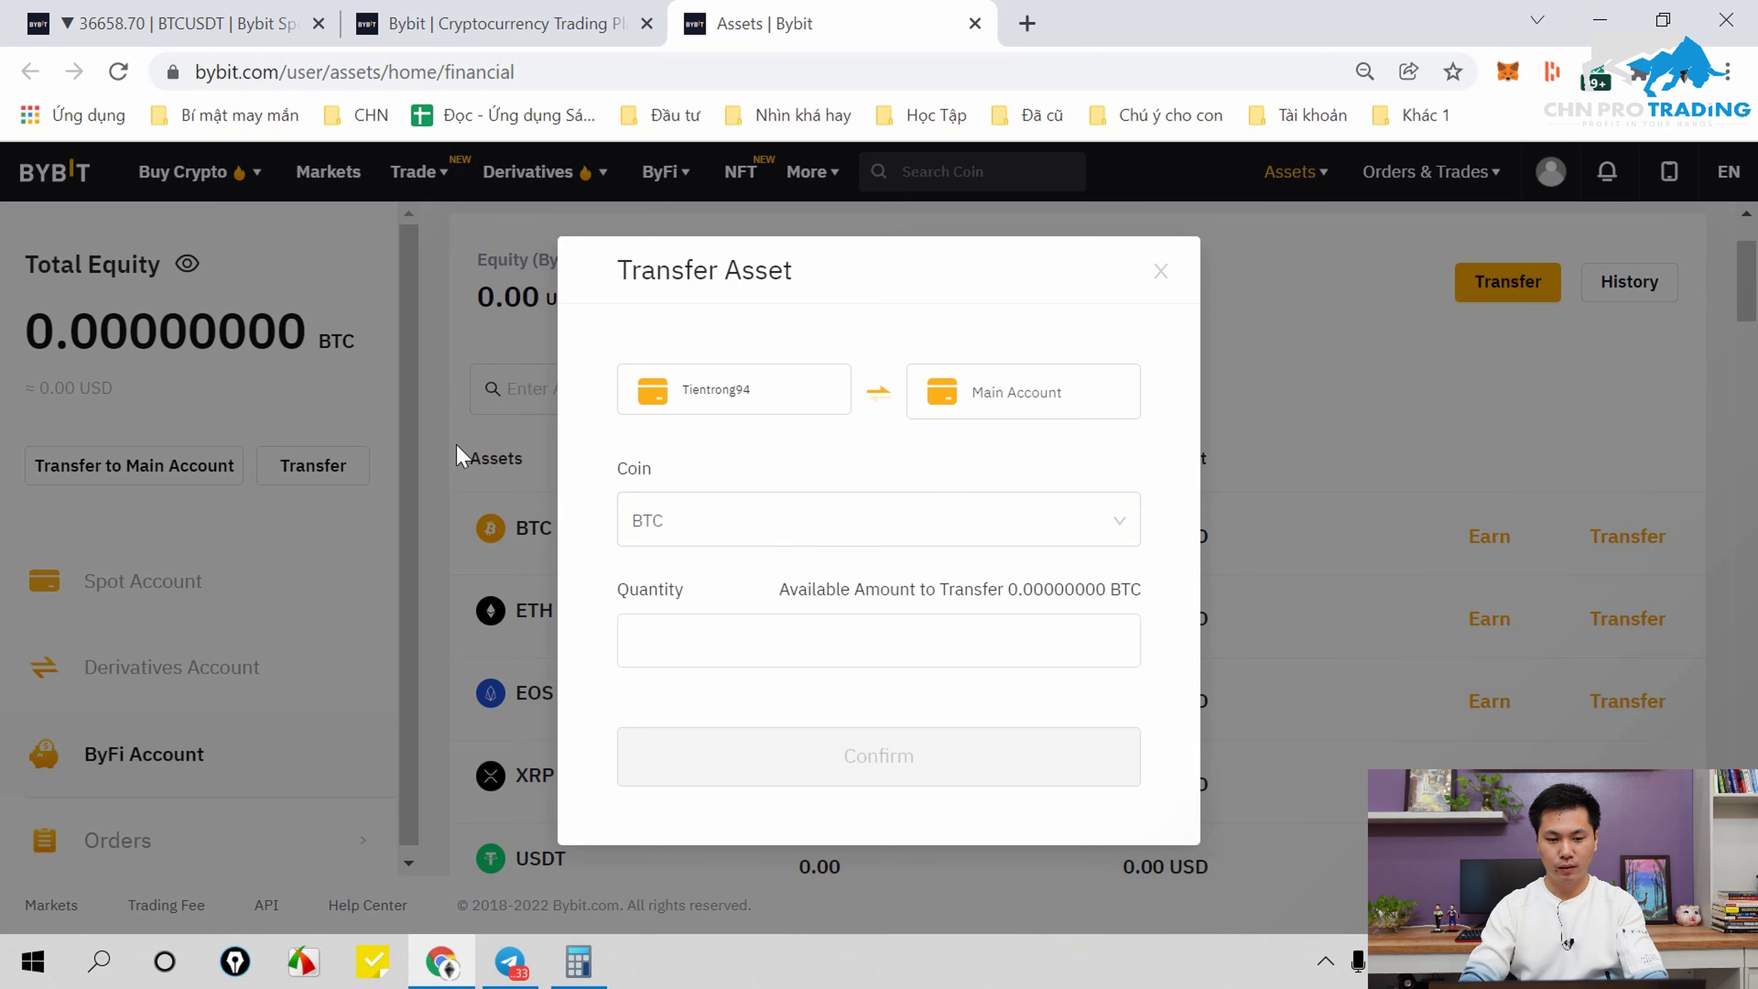
left_click(1168, 277)
left_click(290, 464)
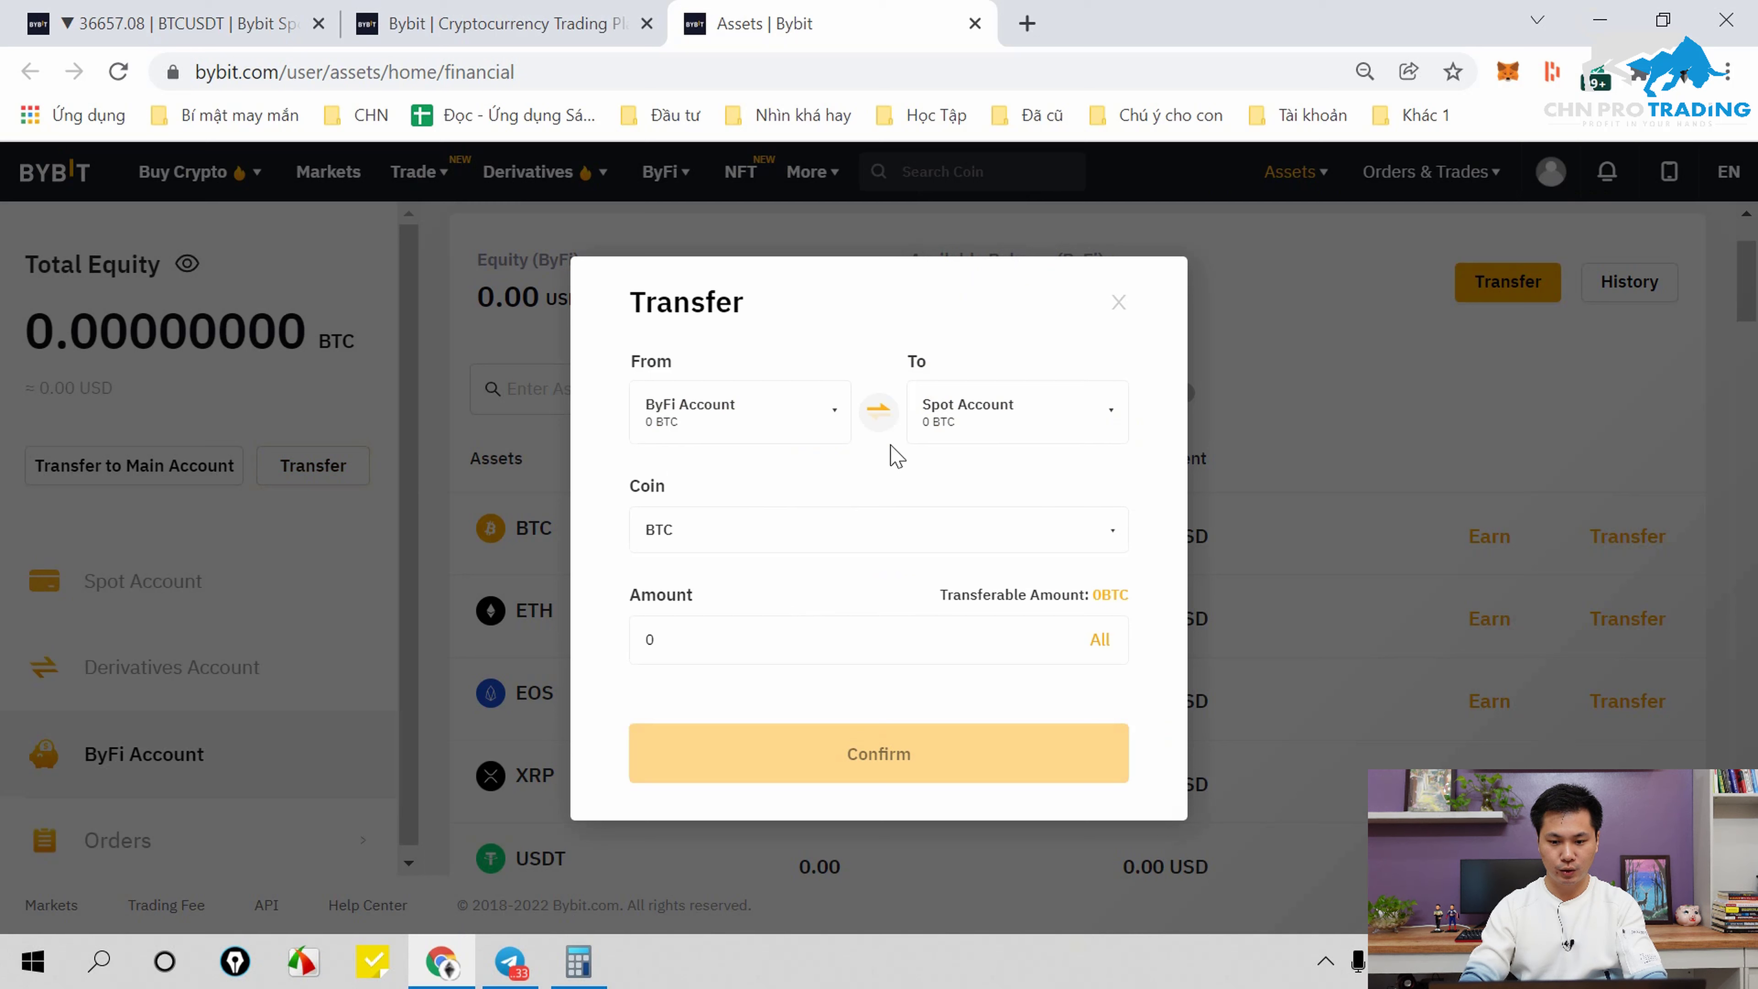
left_click(877, 413)
left_click(1030, 440)
left_click(784, 432)
left_click(1118, 303)
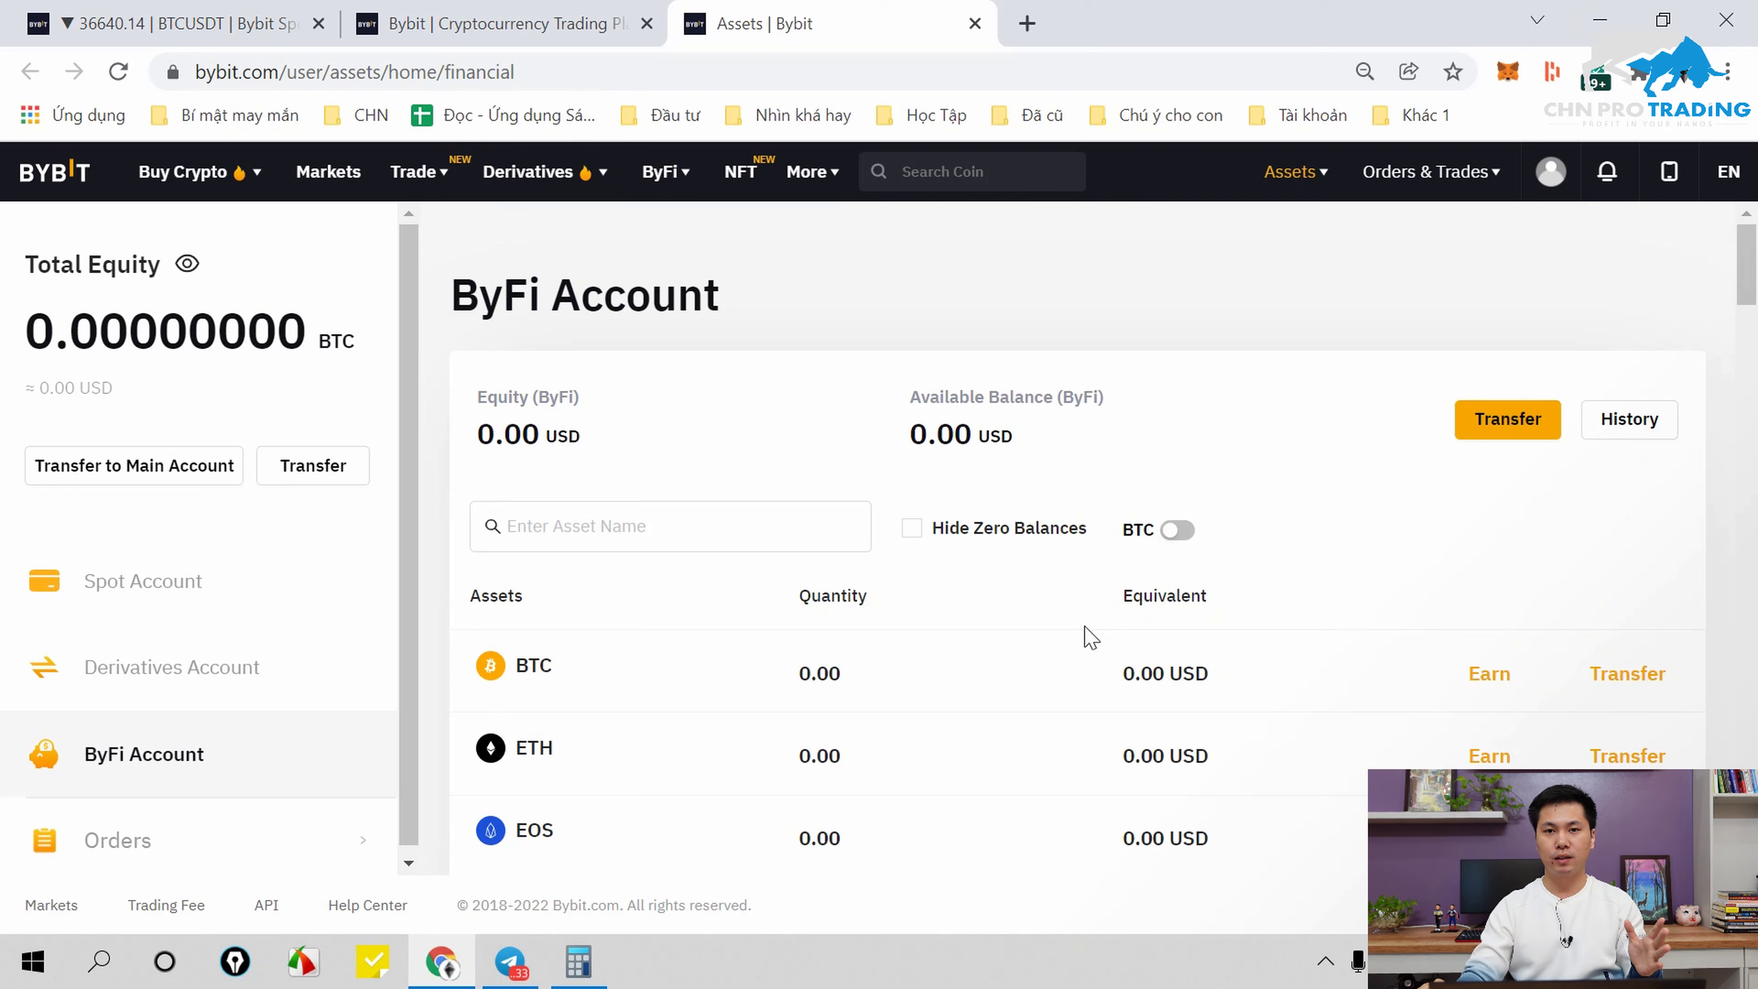
mouse_move(658, 181)
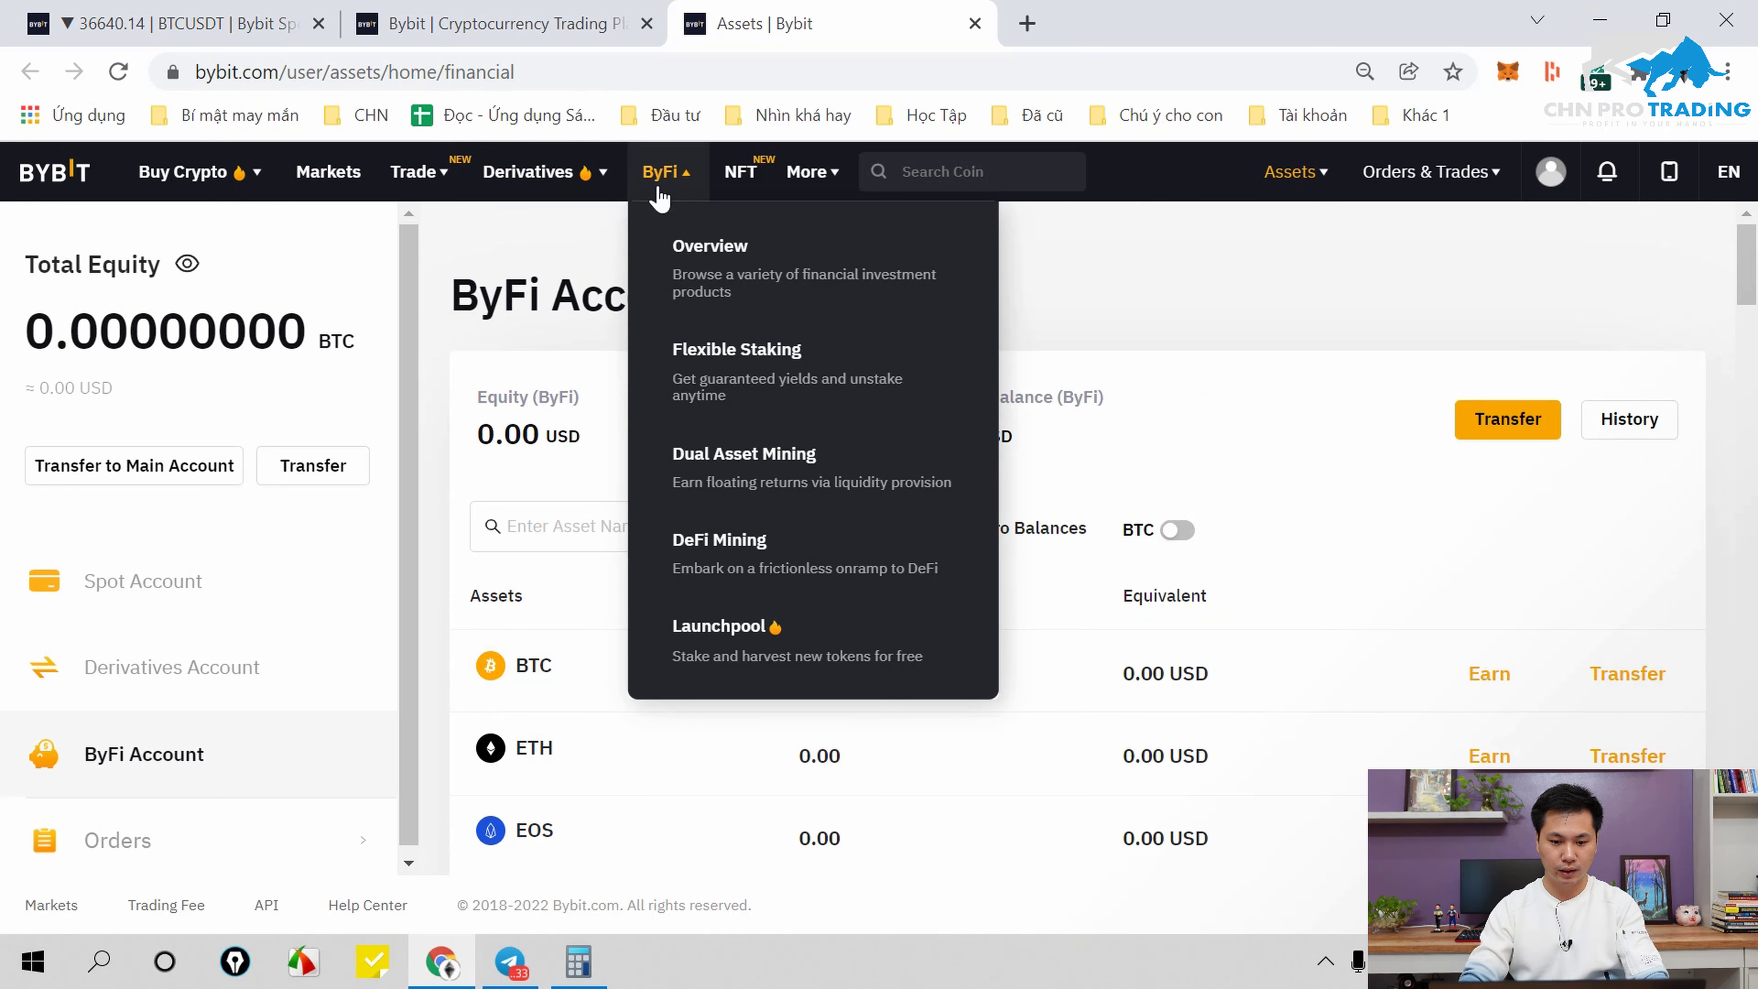
mouse_move(580, 173)
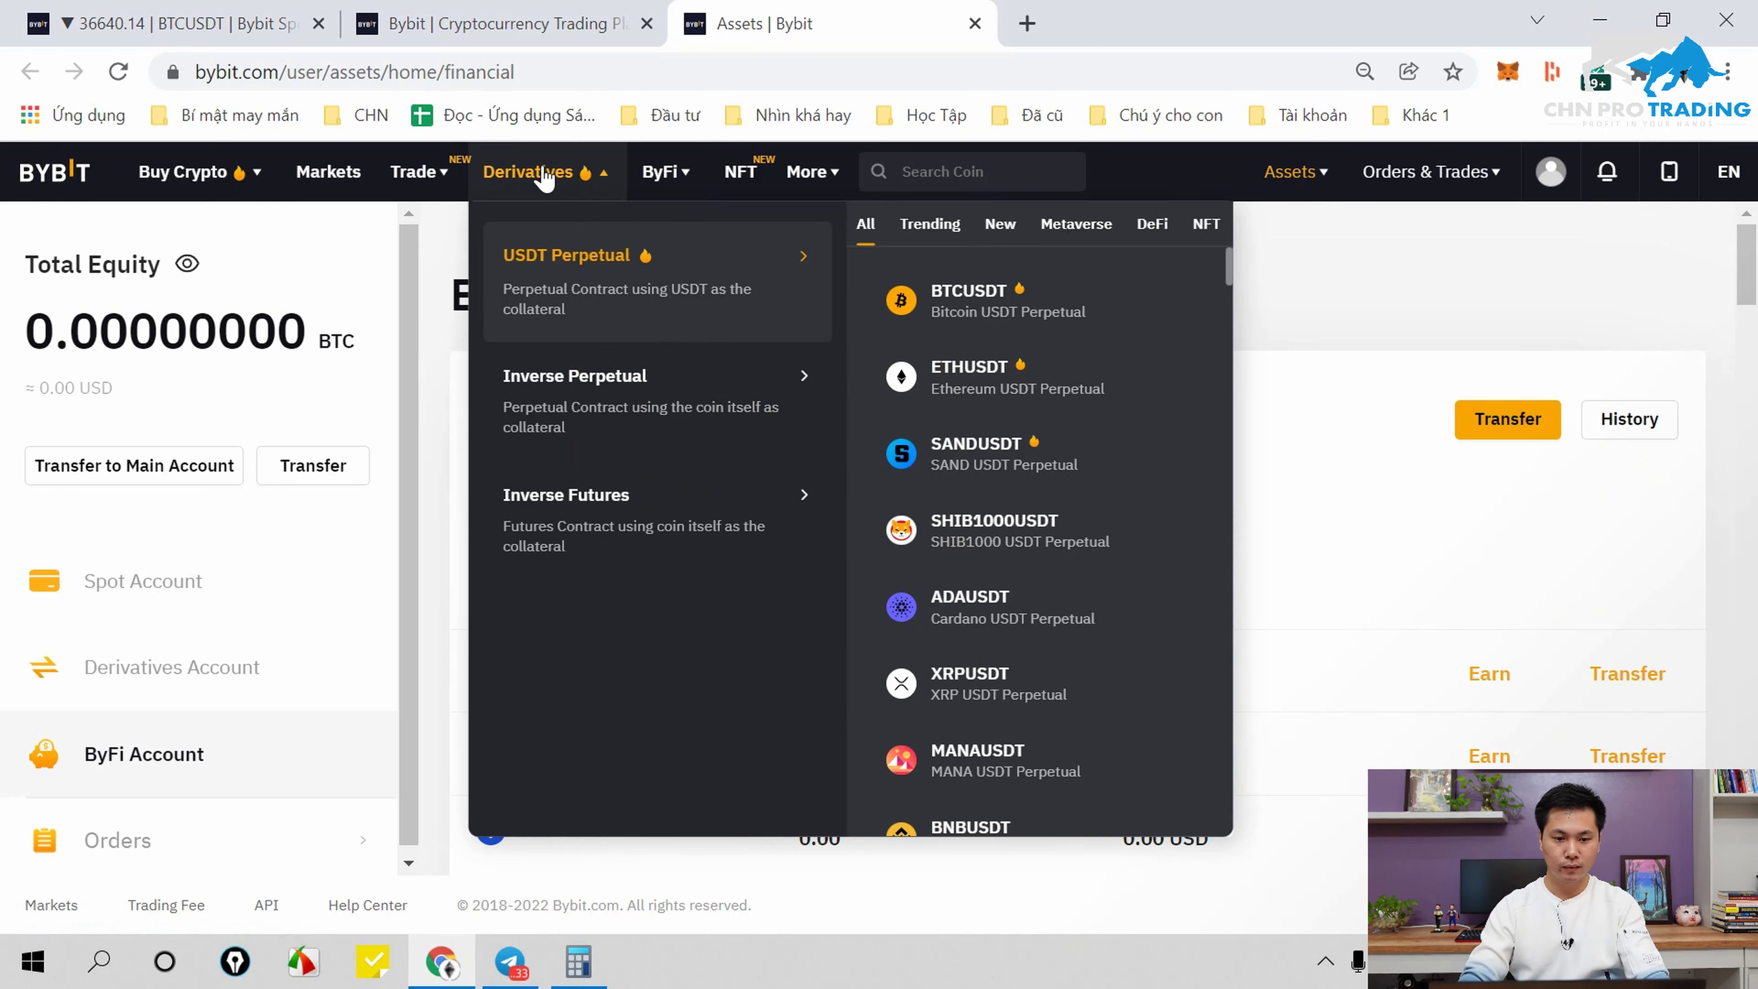
mouse_move(692, 388)
mouse_move(422, 173)
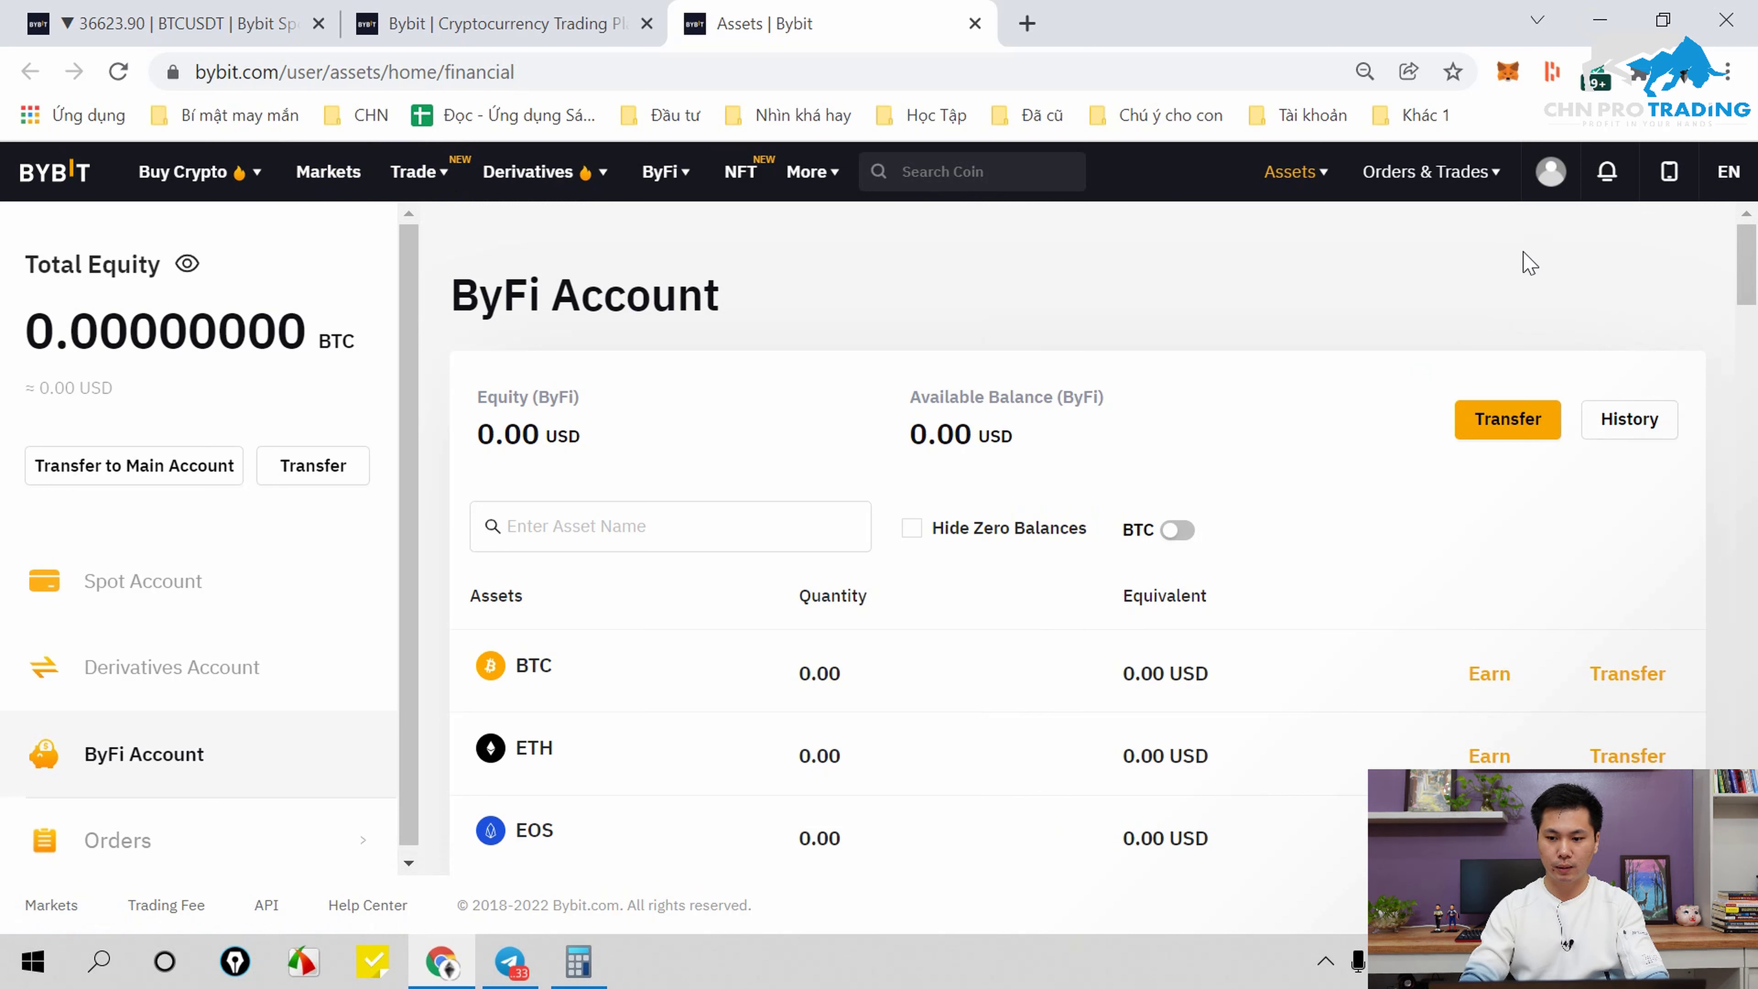
mouse_move(1554, 200)
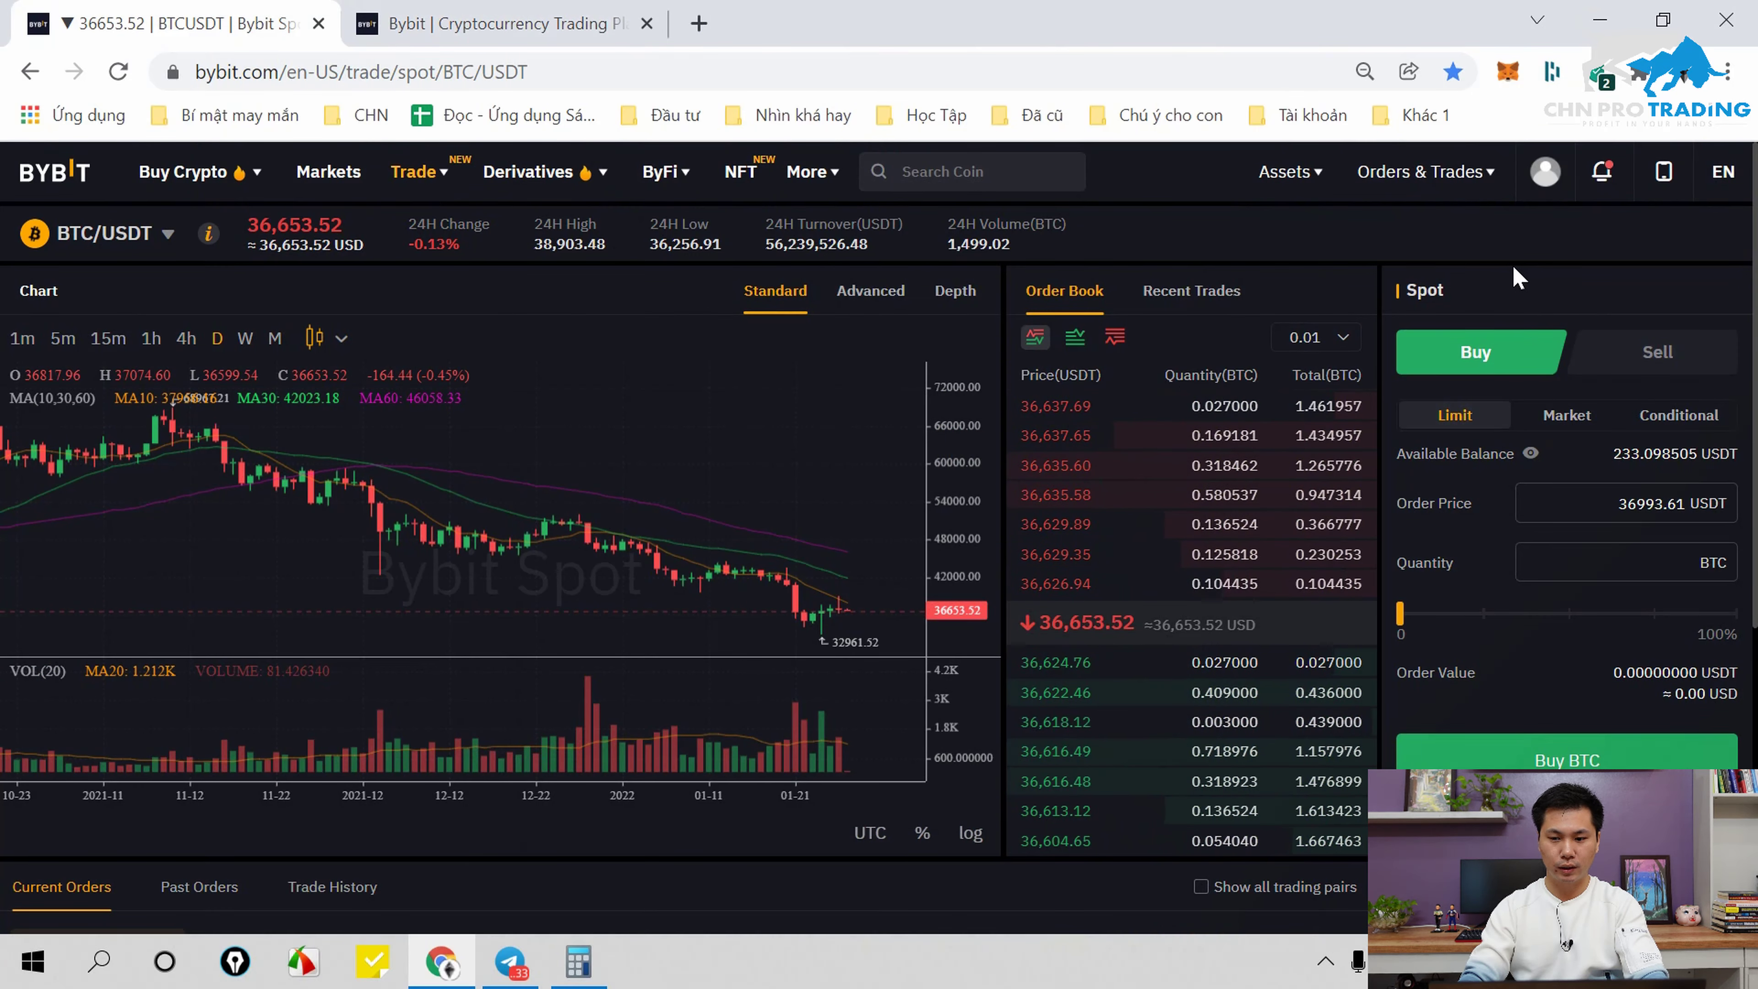
Open Account & Security and review account information, unset email/SMS/Google 2FA and account activities
mouse_move(1541, 197)
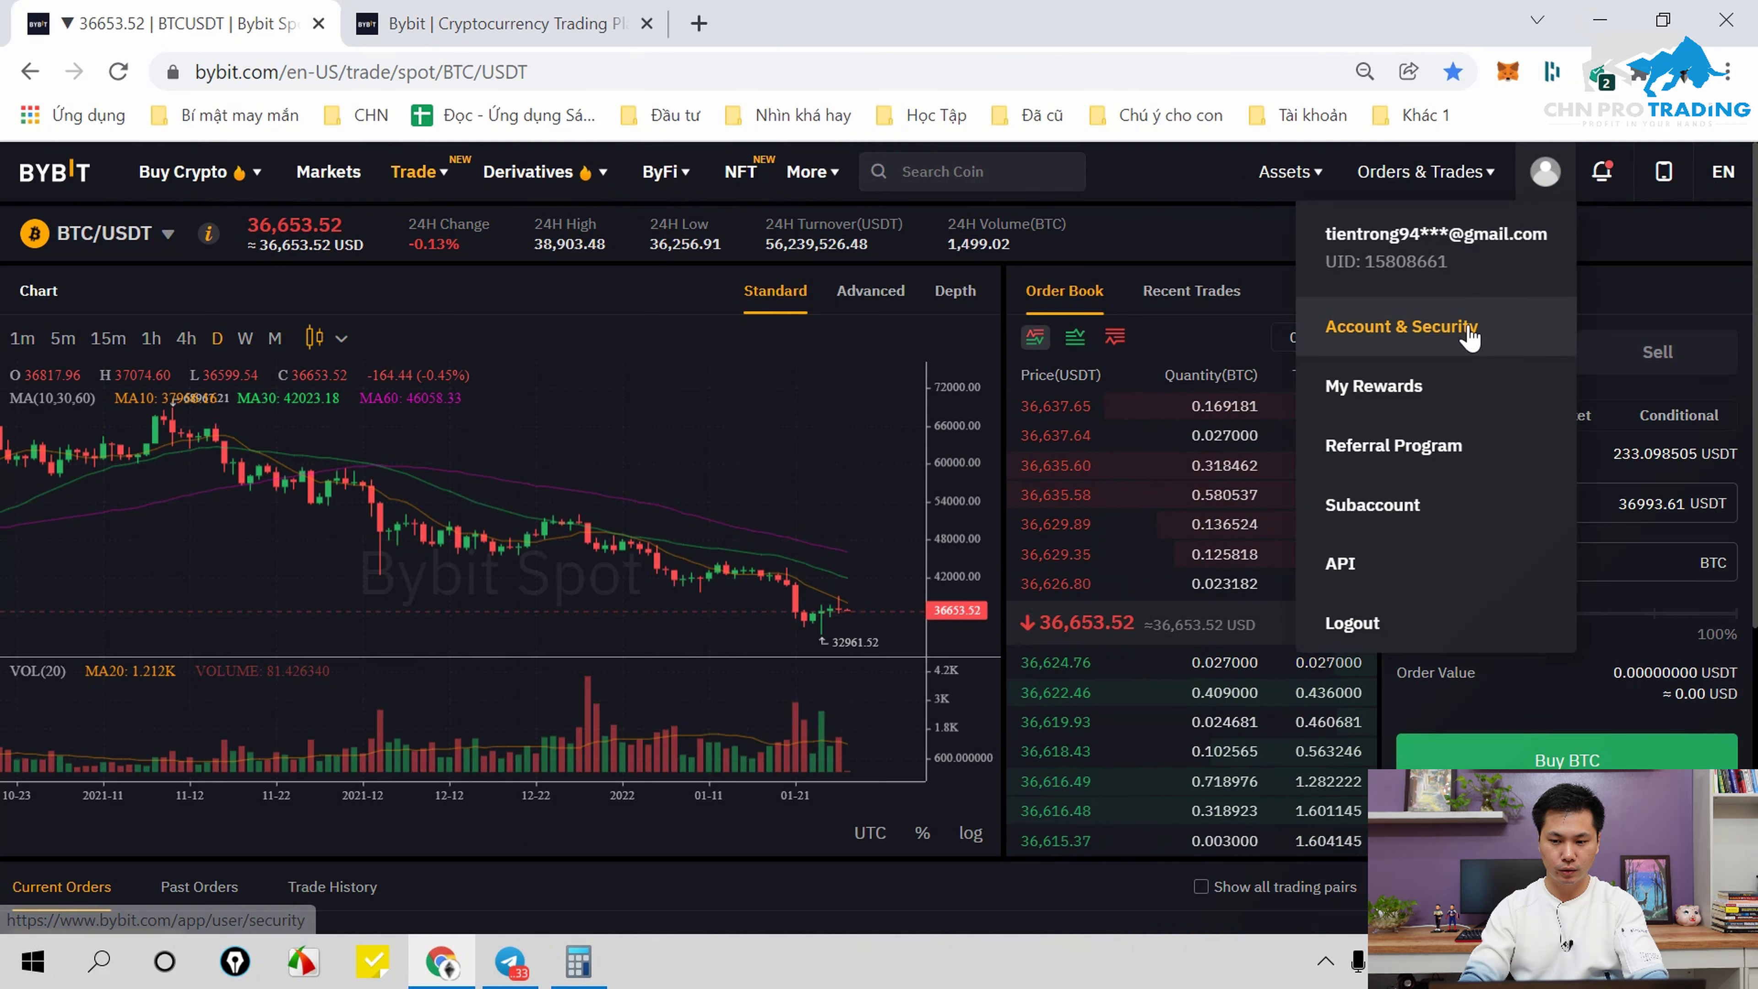
left_click(1468, 335)
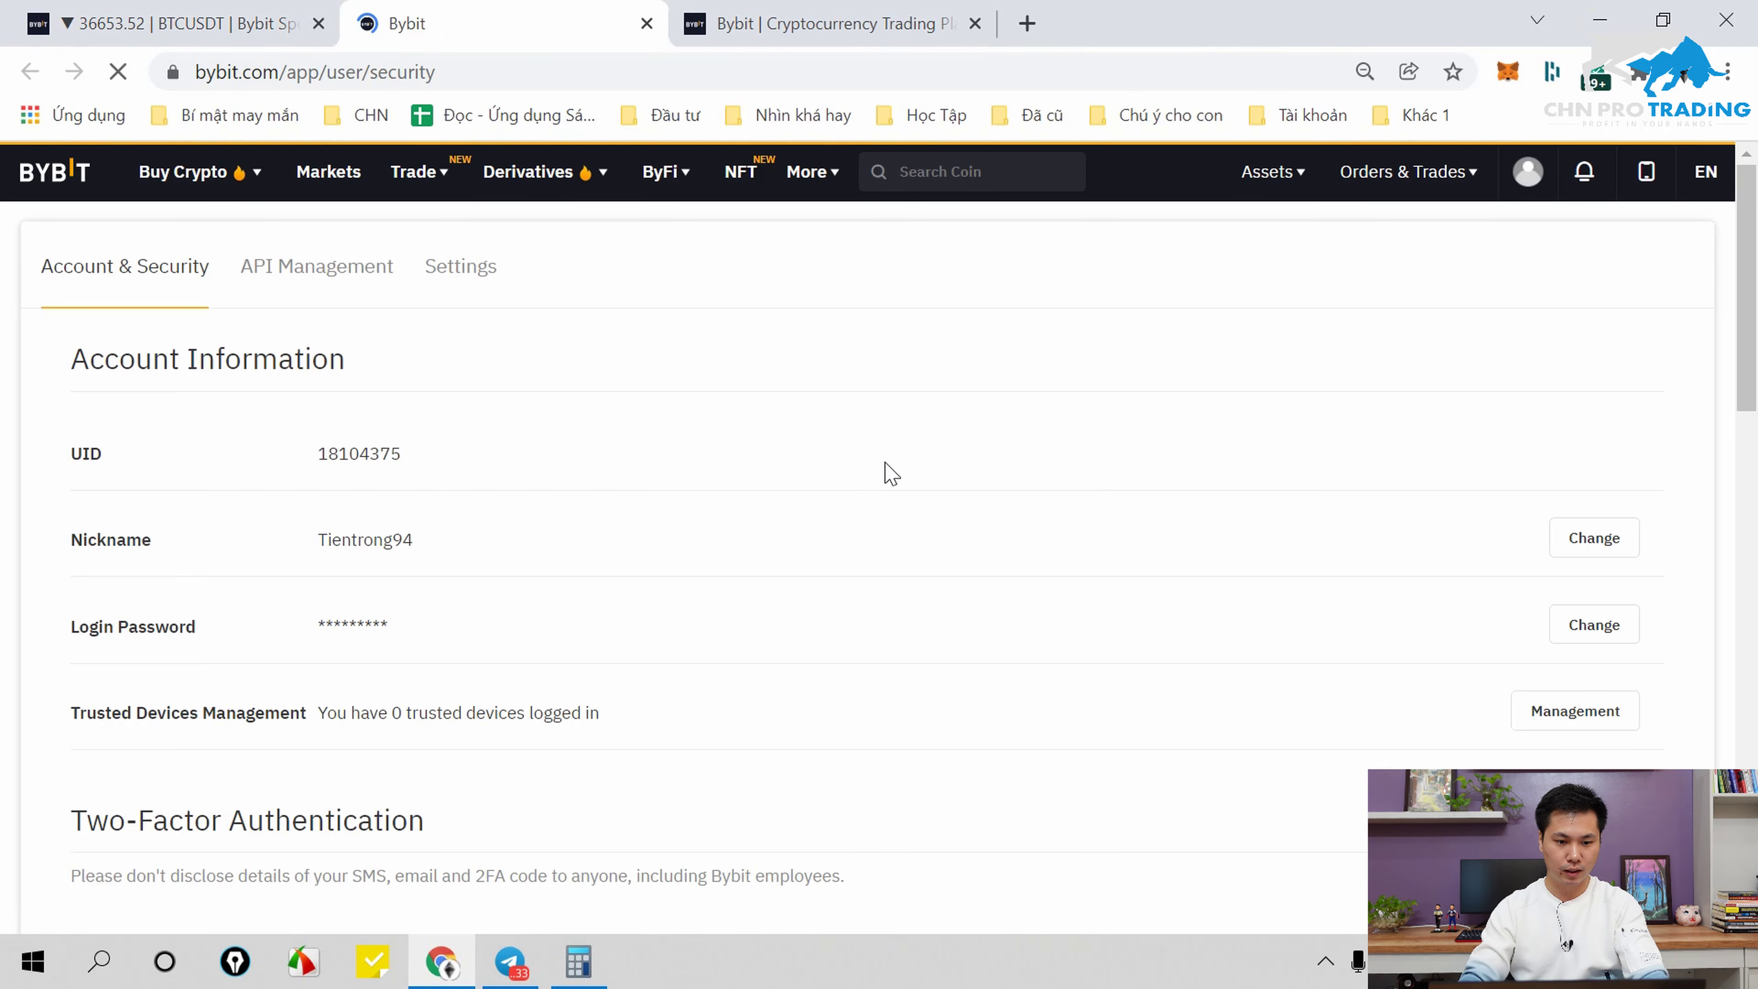
scroll(896, 460, "down", 4)
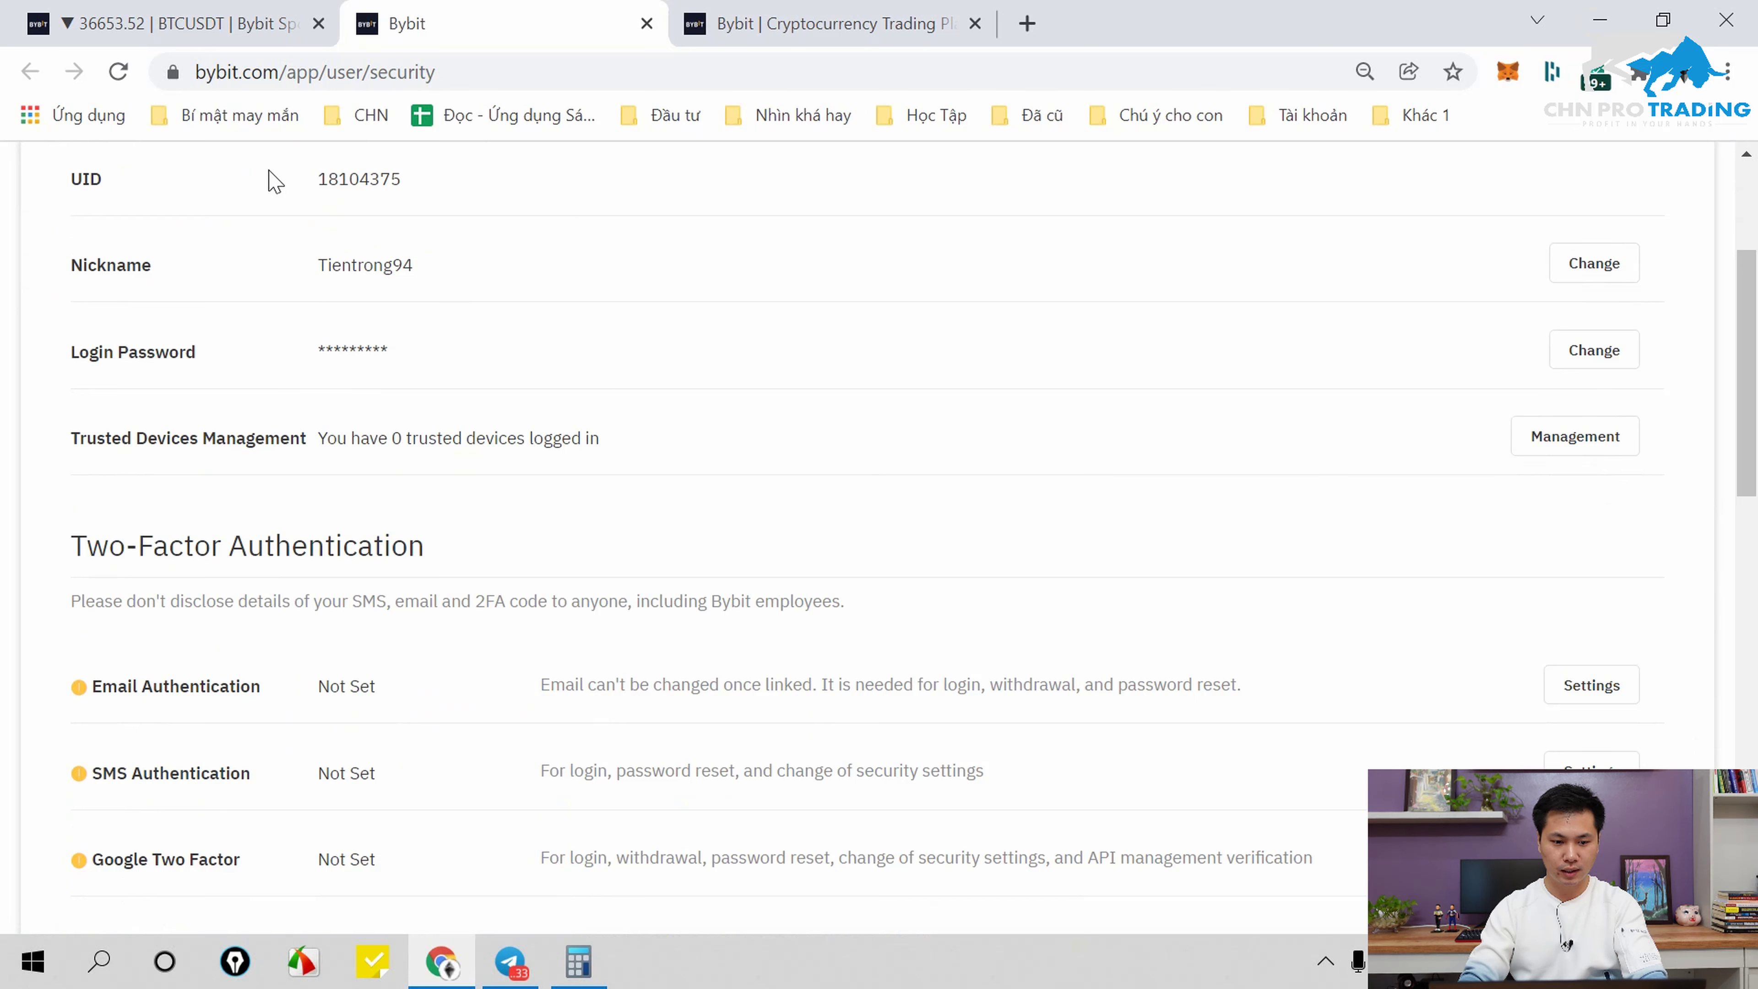
scroll(603, 407, "down", 4)
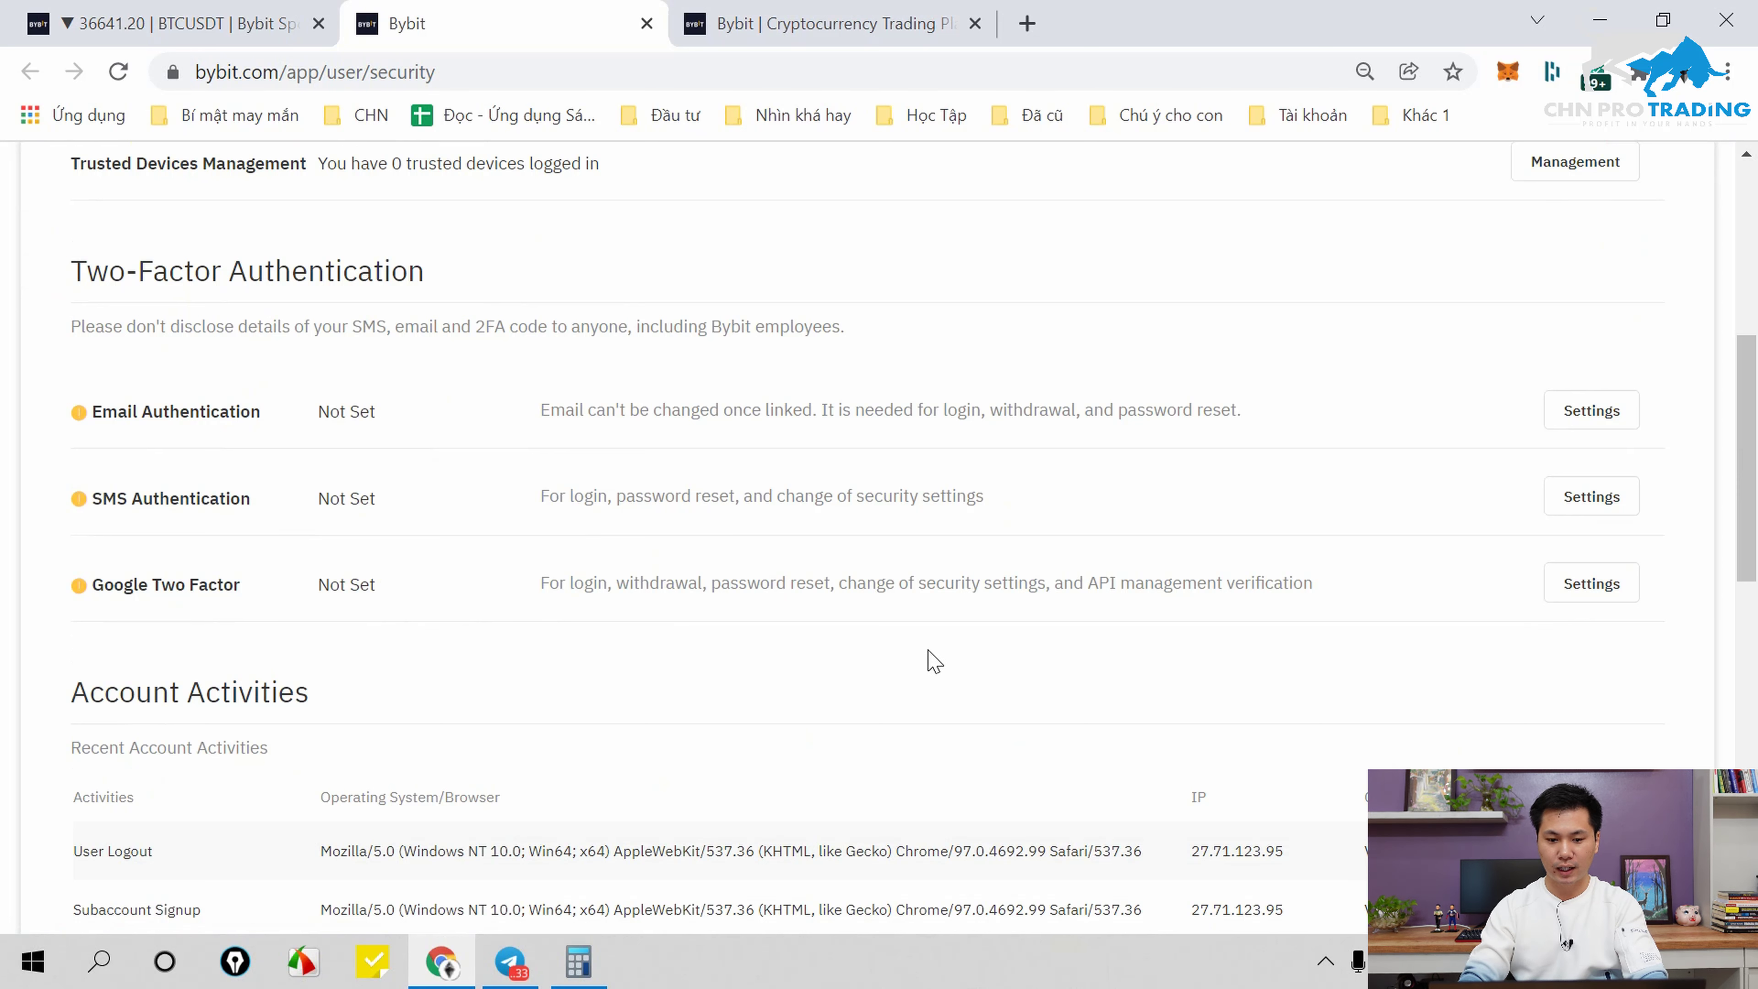
scroll(1014, 675, "down", 2)
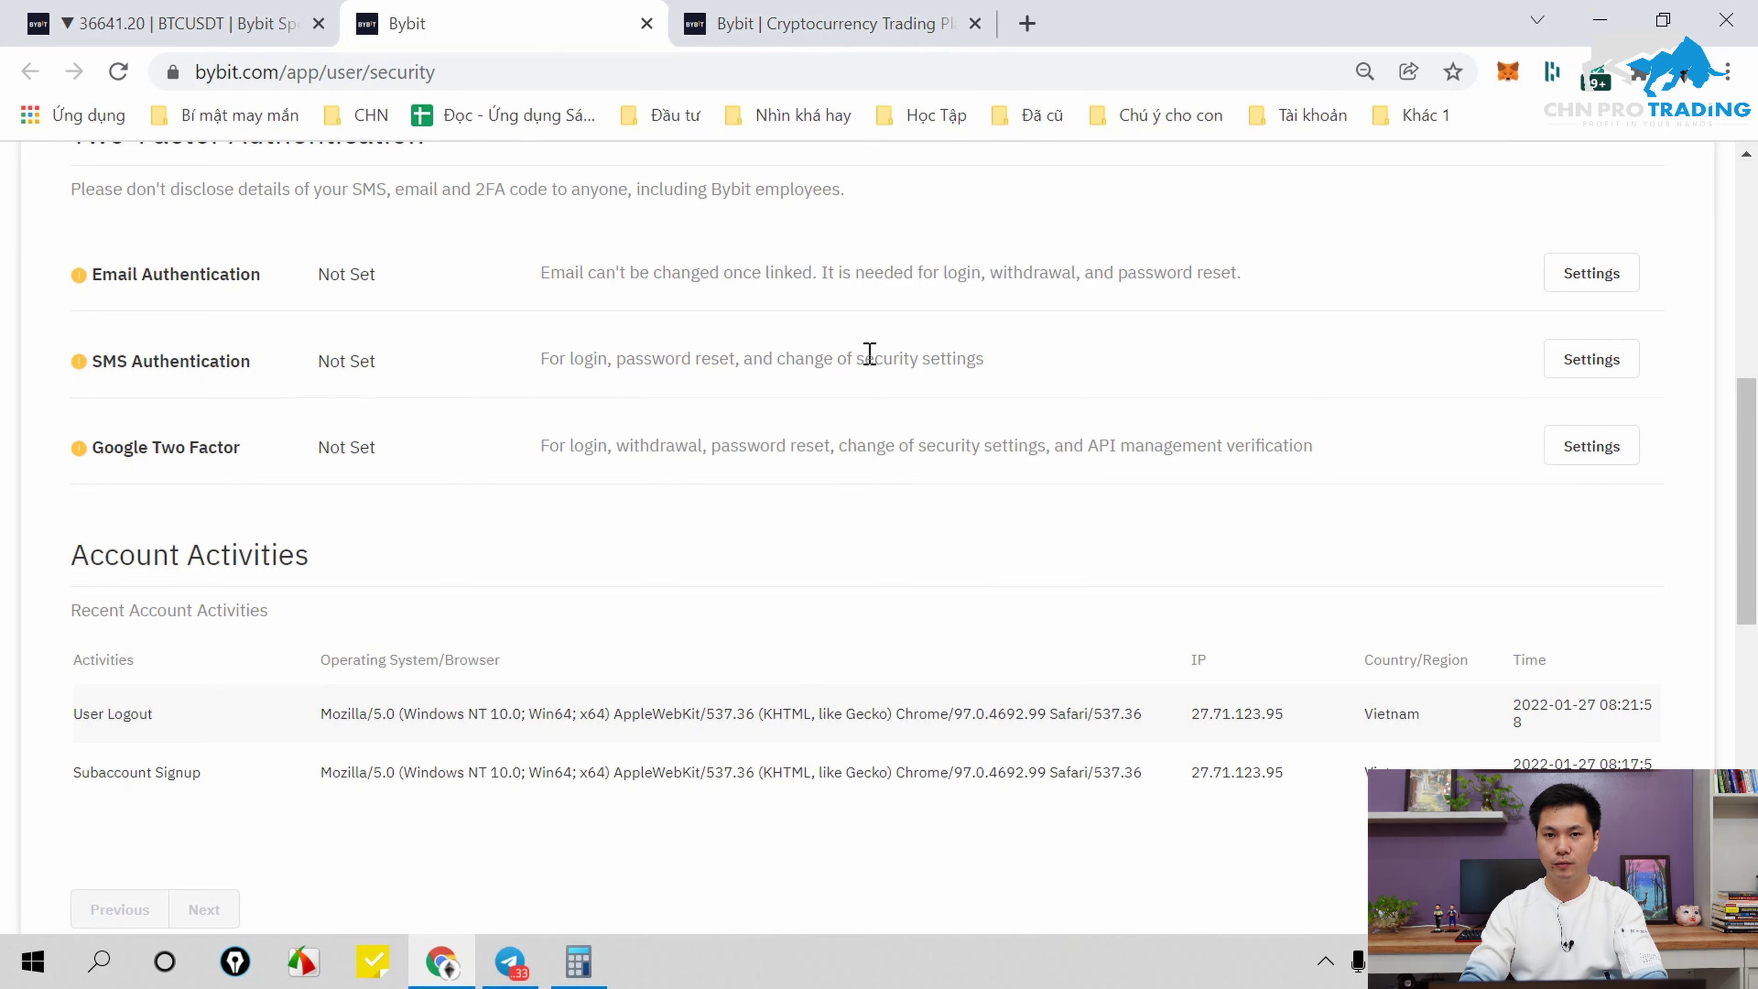
scroll(1114, 451, "up", 5)
scroll(1118, 461, "down", 3)
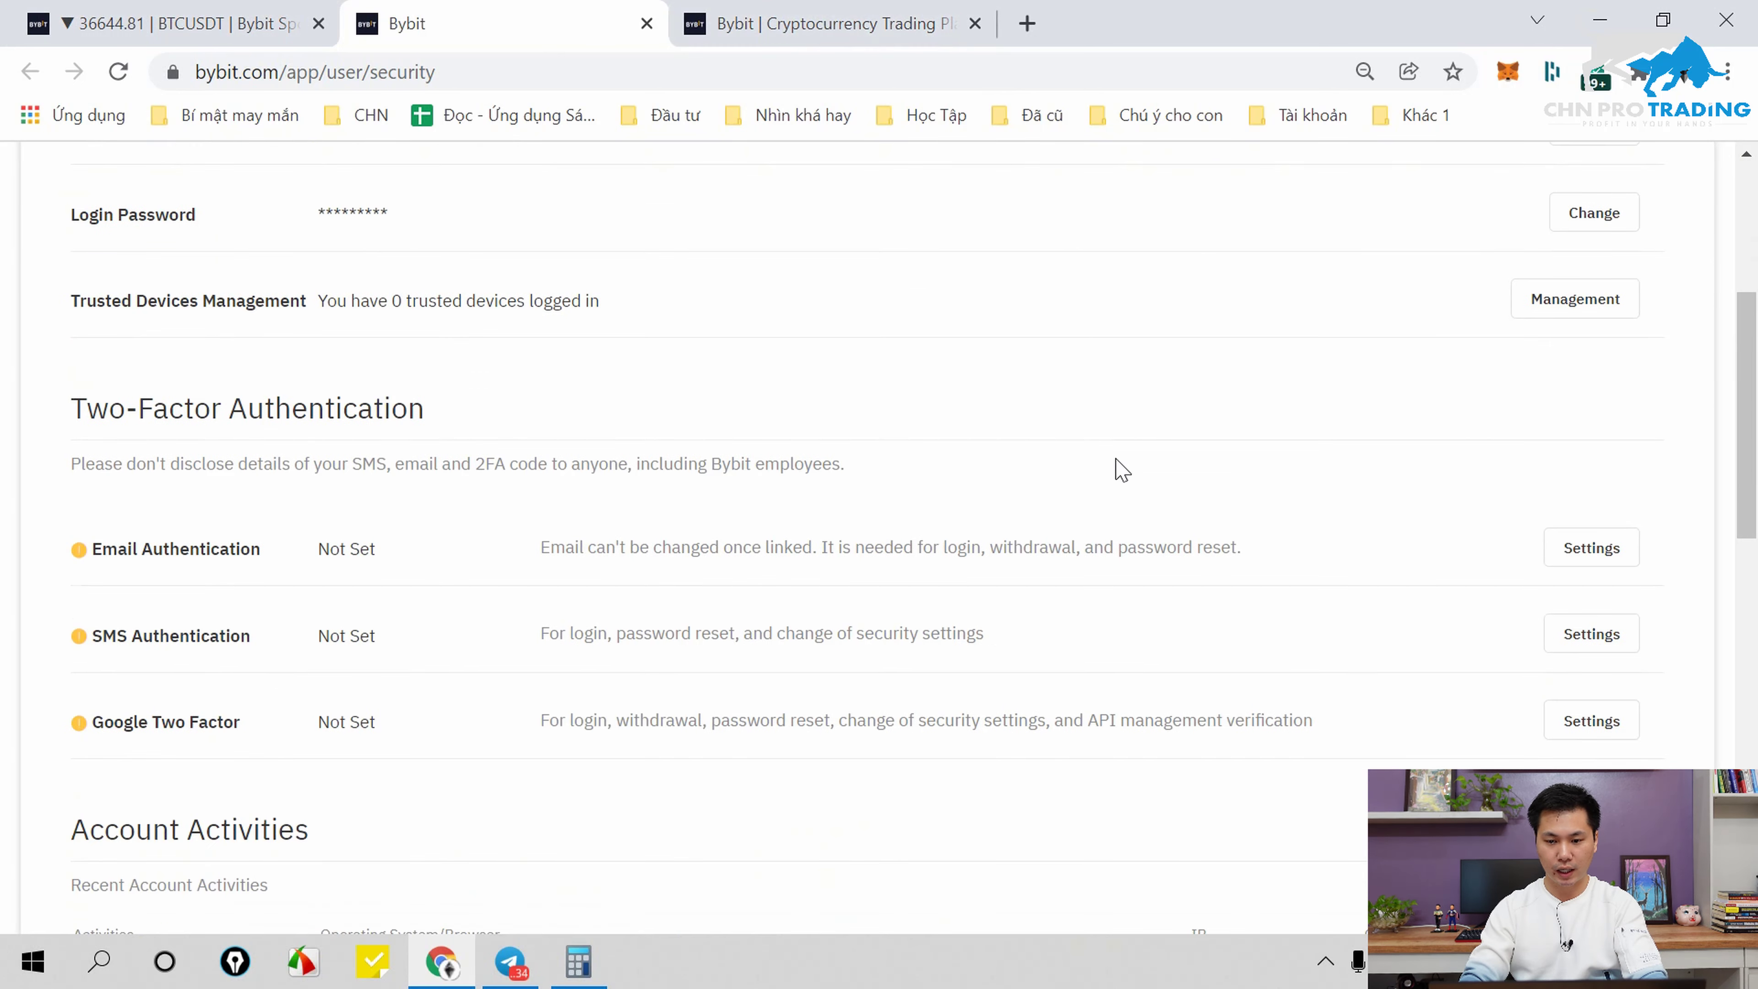
scroll(1121, 464, "down", 5)
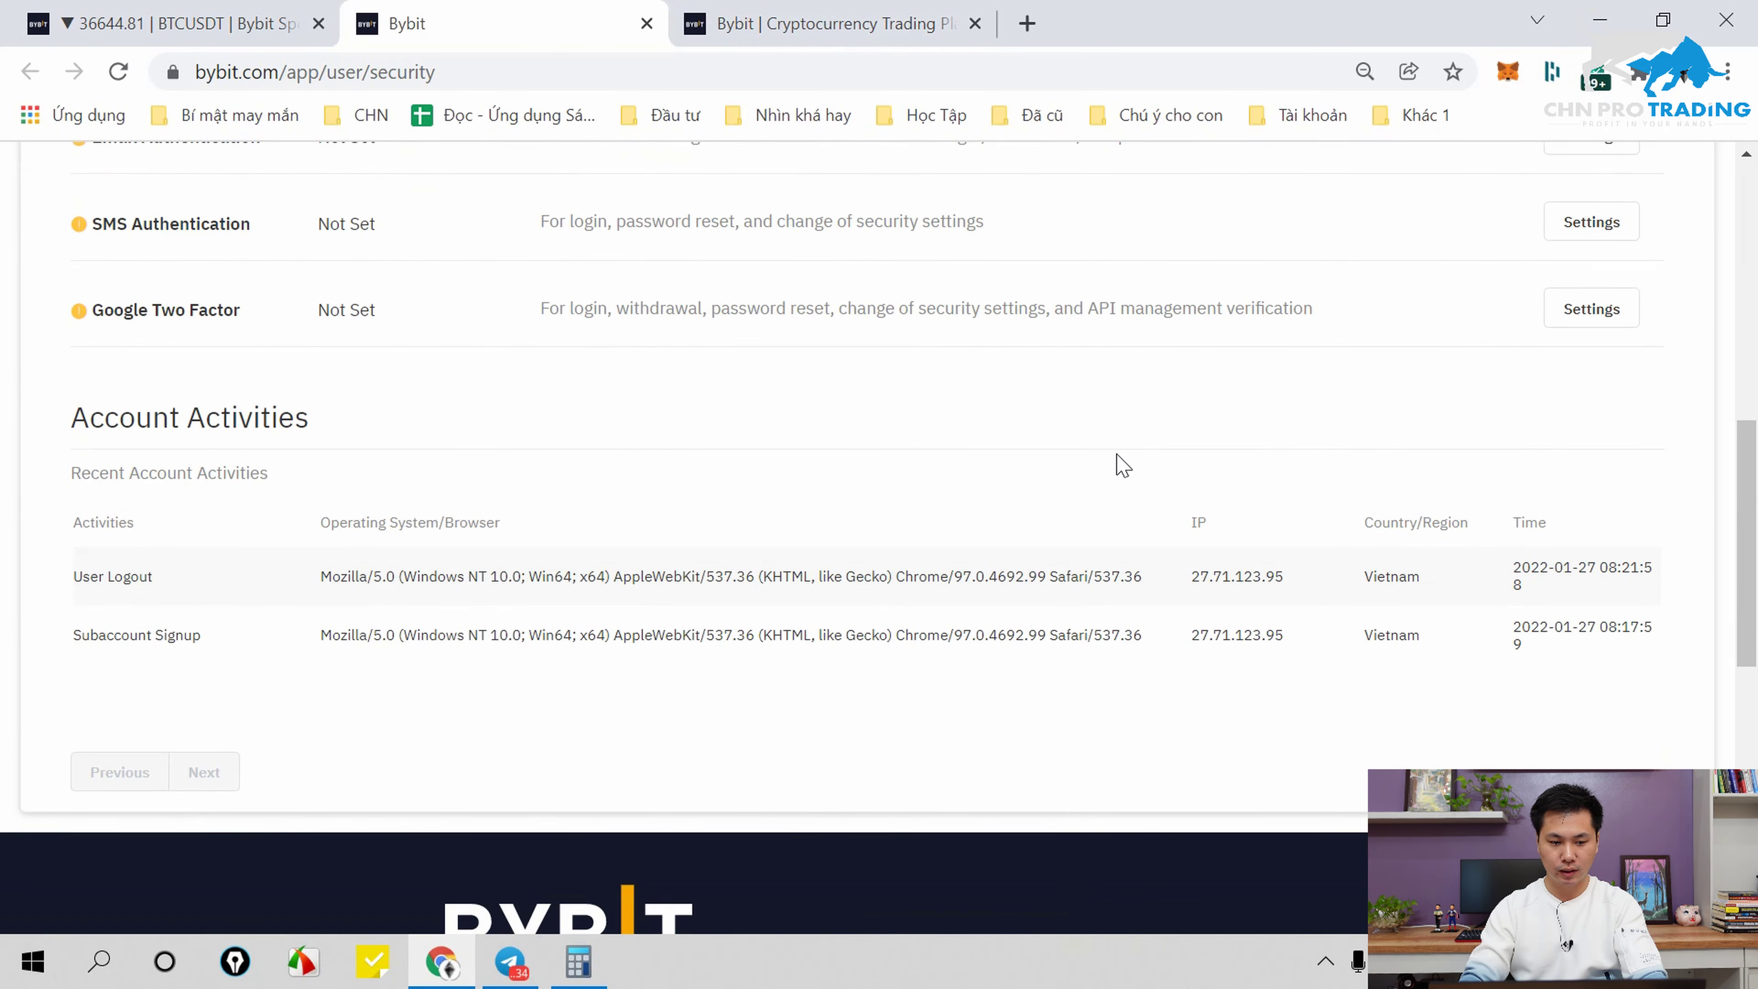
scroll(1128, 457, "up", 8)
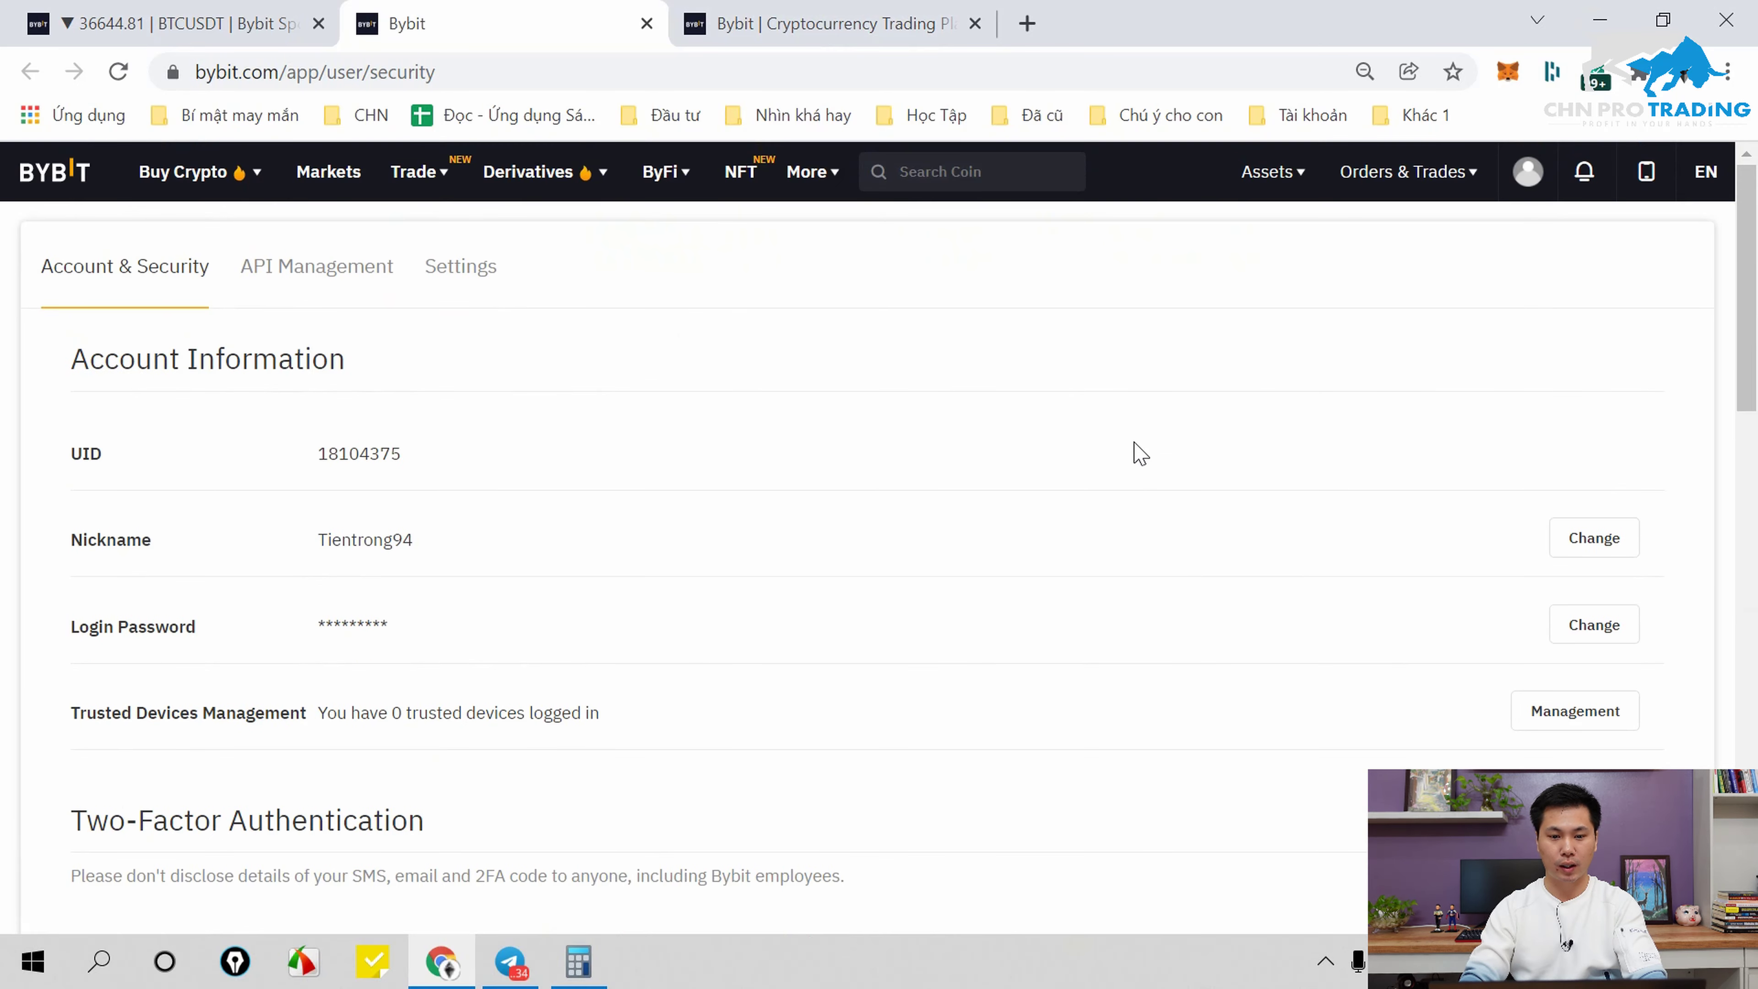